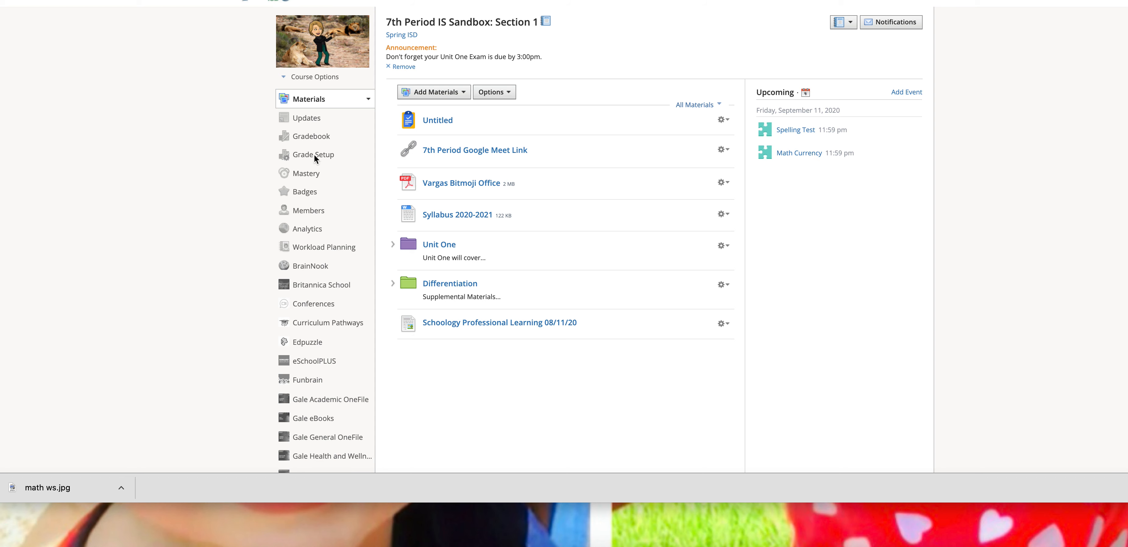
# Start a new assessment in the course materials and name it Math Currency
pyautogui.click(463, 94)
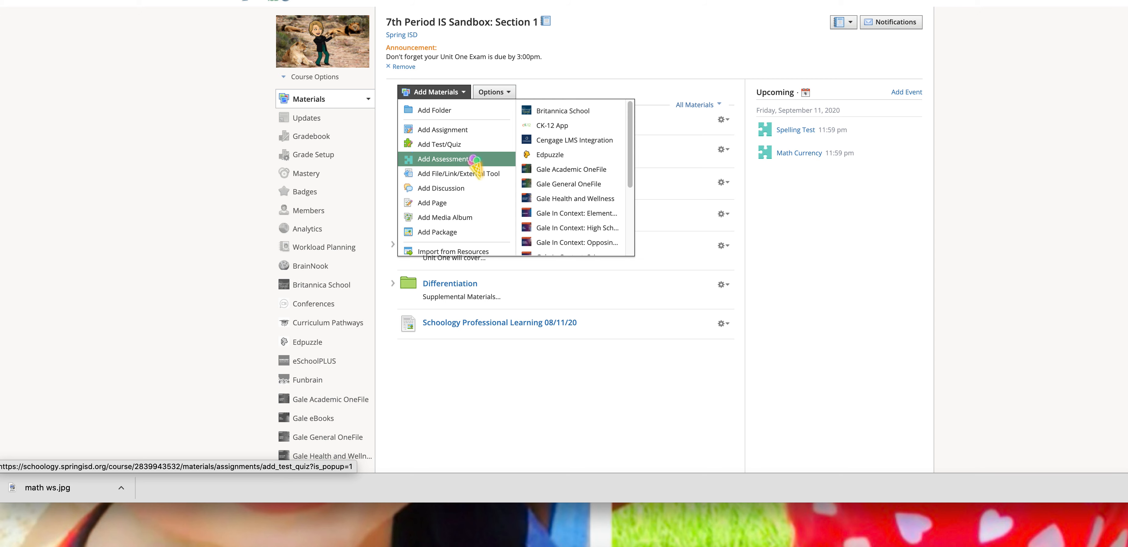
pyautogui.click(474, 161)
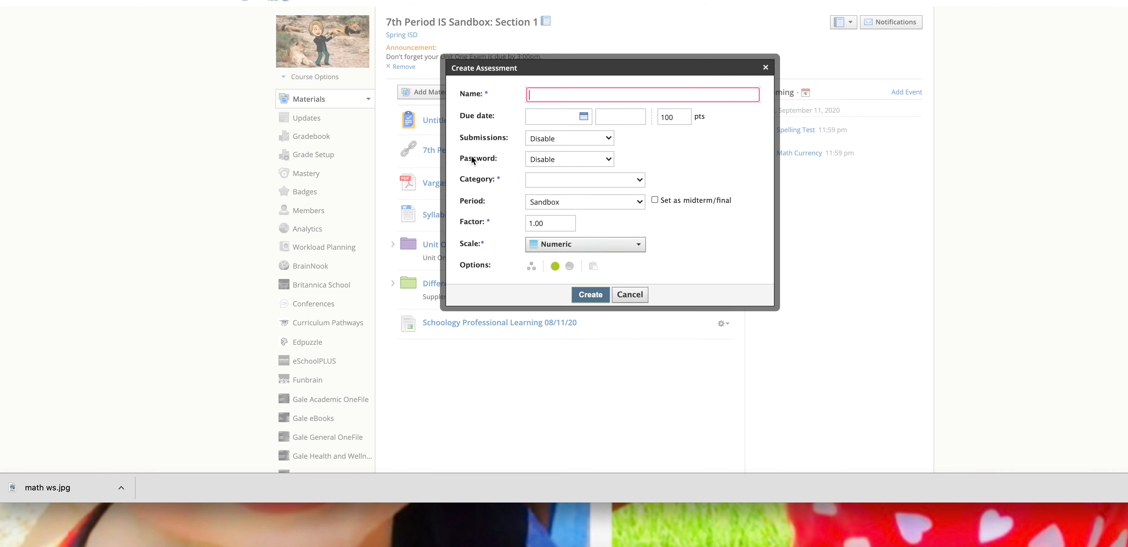
pyautogui.click(563, 94)
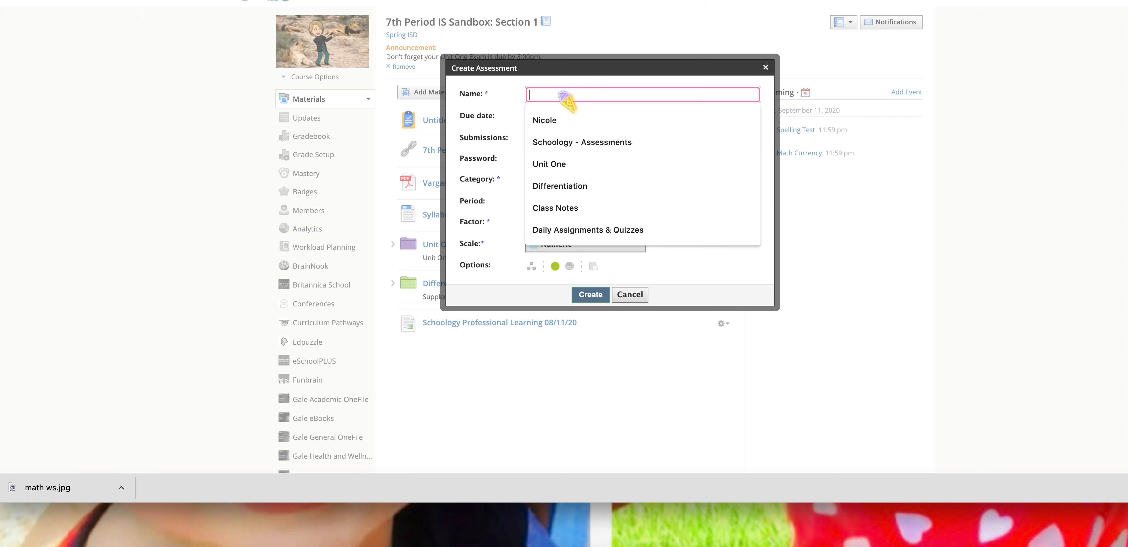
pyautogui.write('M')
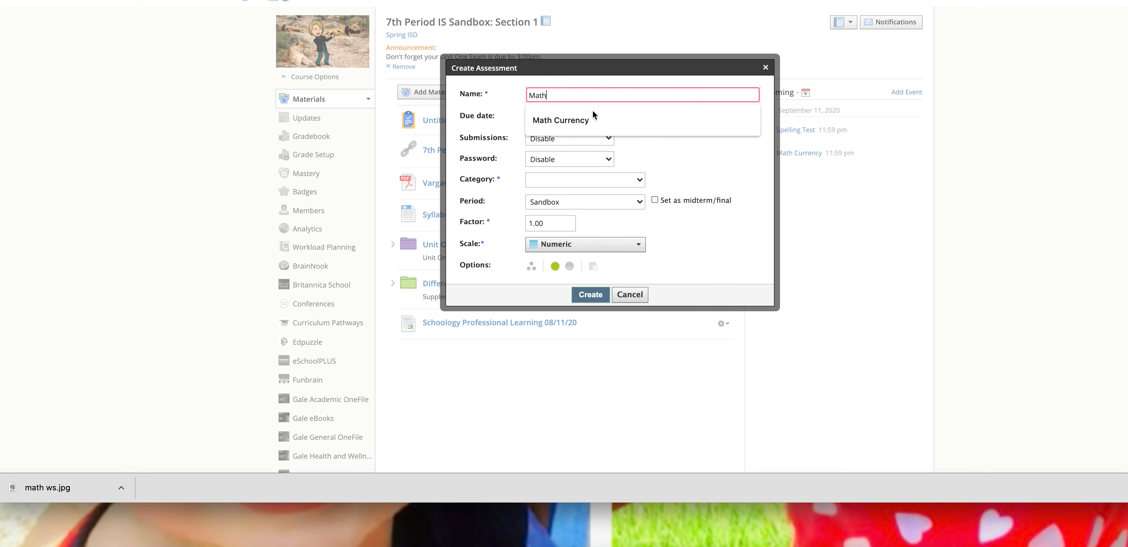
pyautogui.write('ath')
pyautogui.click(594, 116)
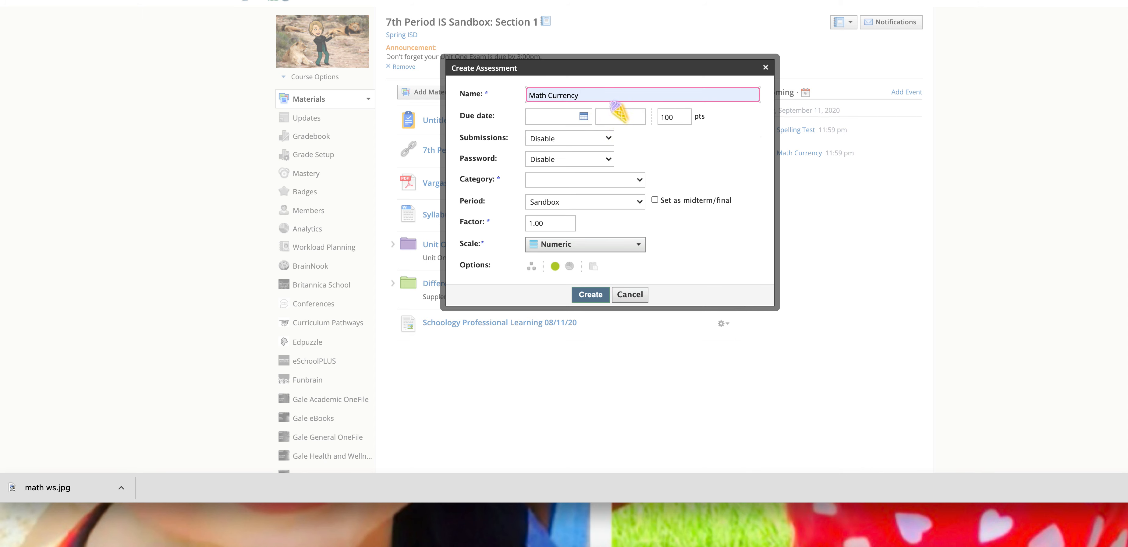
# Set the assessment's due date to 9/11/20 and enable submissions
pyautogui.click(578, 117)
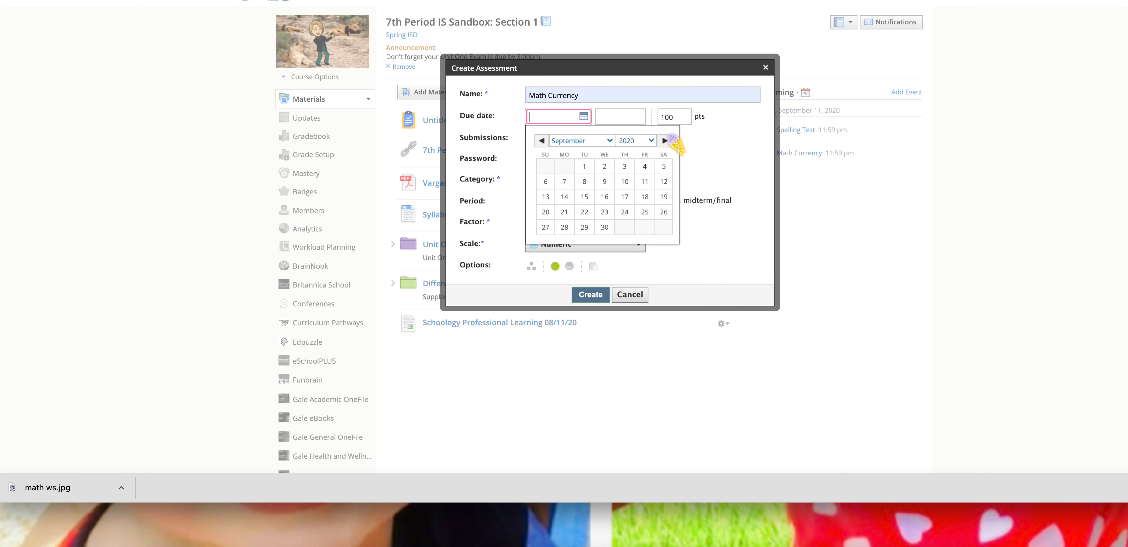
pyautogui.click(645, 182)
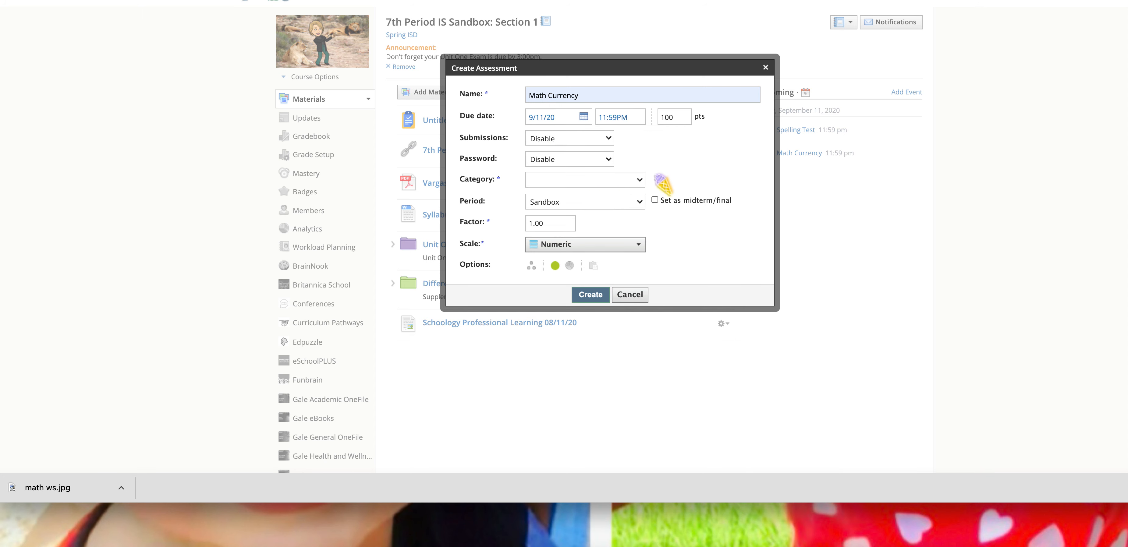
pyautogui.click(554, 138)
pyautogui.click(582, 107)
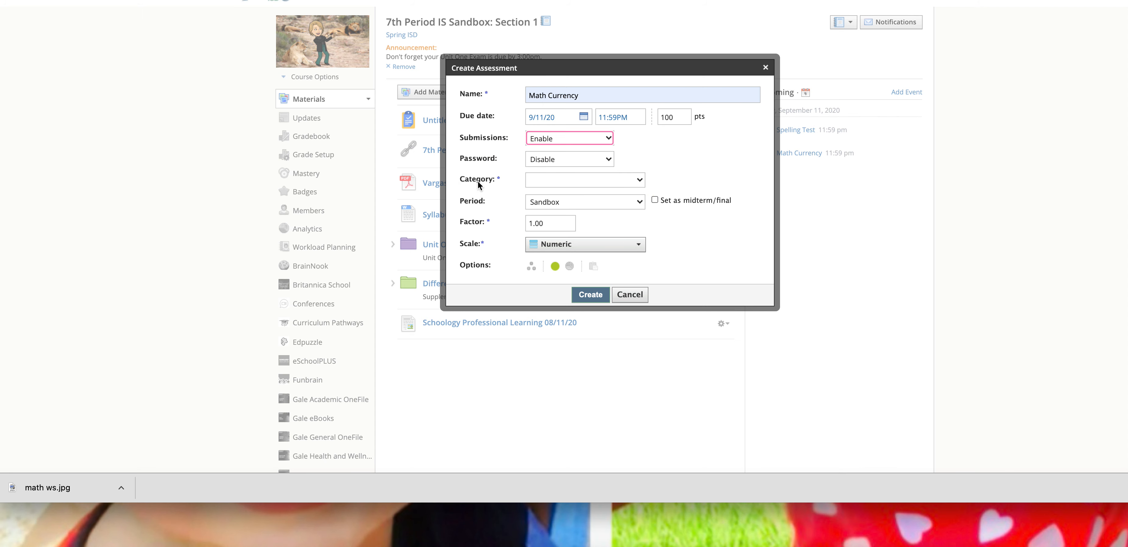
# Put the assessment in the Daily Assignments category and create it
pyautogui.click(554, 183)
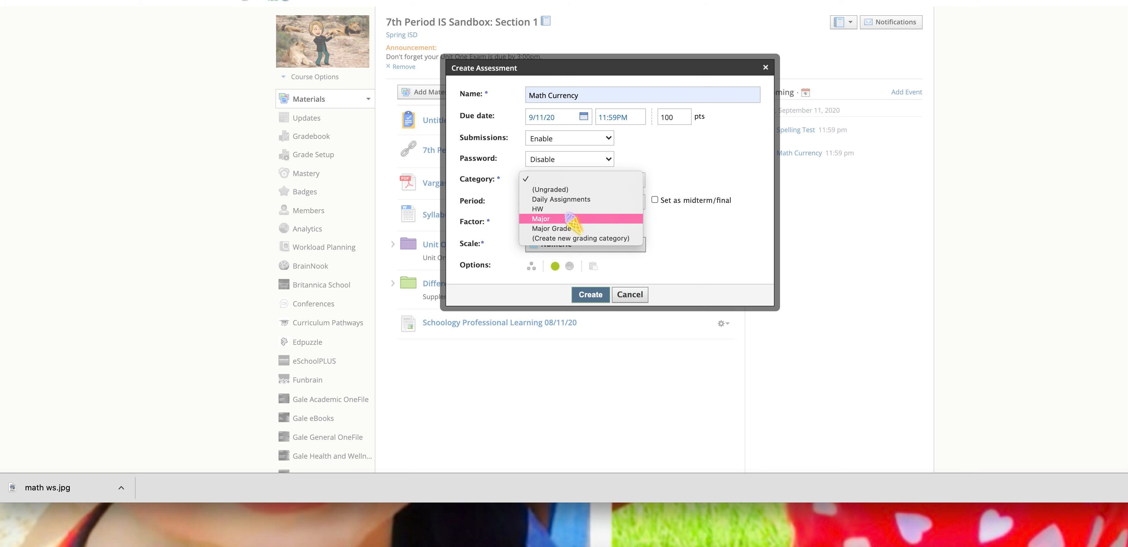
pyautogui.click(575, 200)
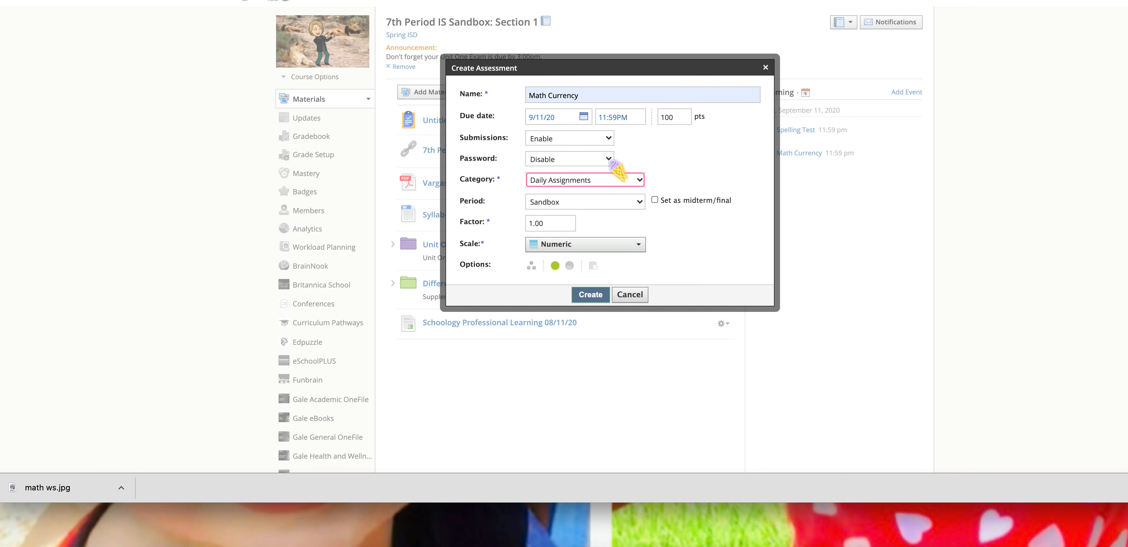
pyautogui.click(590, 294)
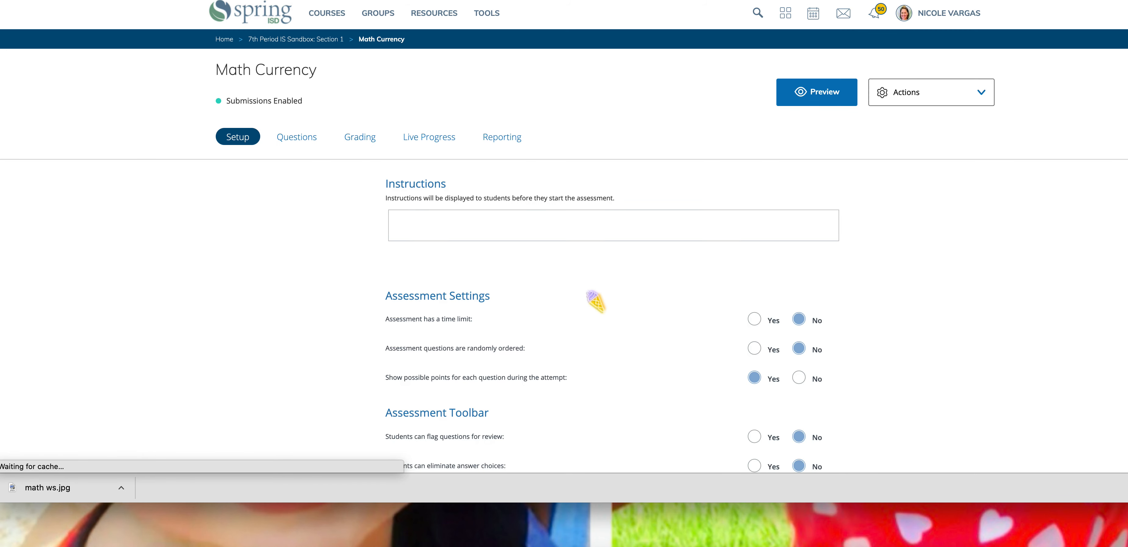
# Add a Label Image question to the Math Currency assessment
pyautogui.scroll(-7, 433, 262)
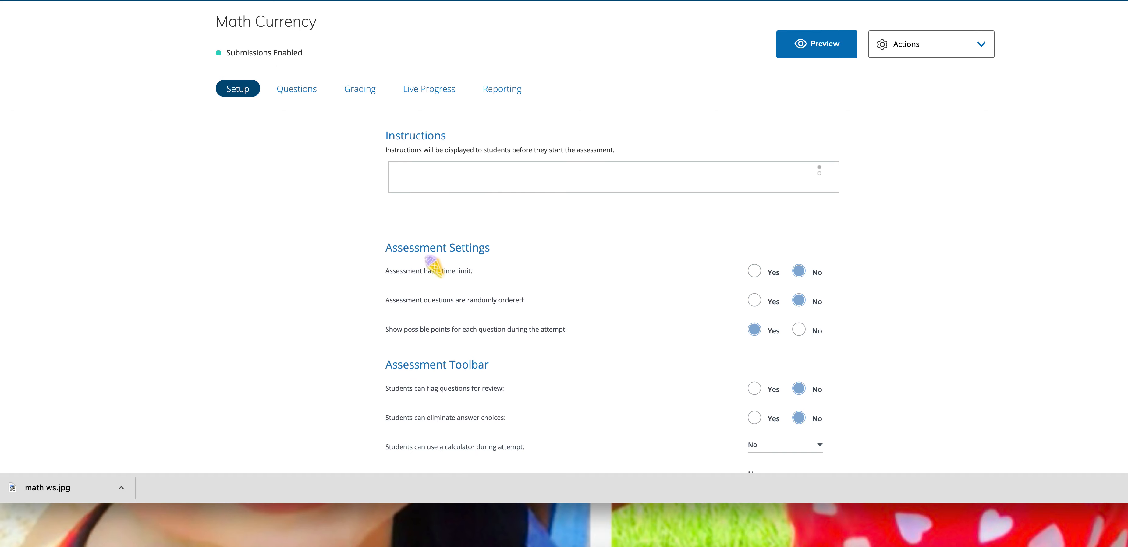
pyautogui.scroll(5, 434, 264)
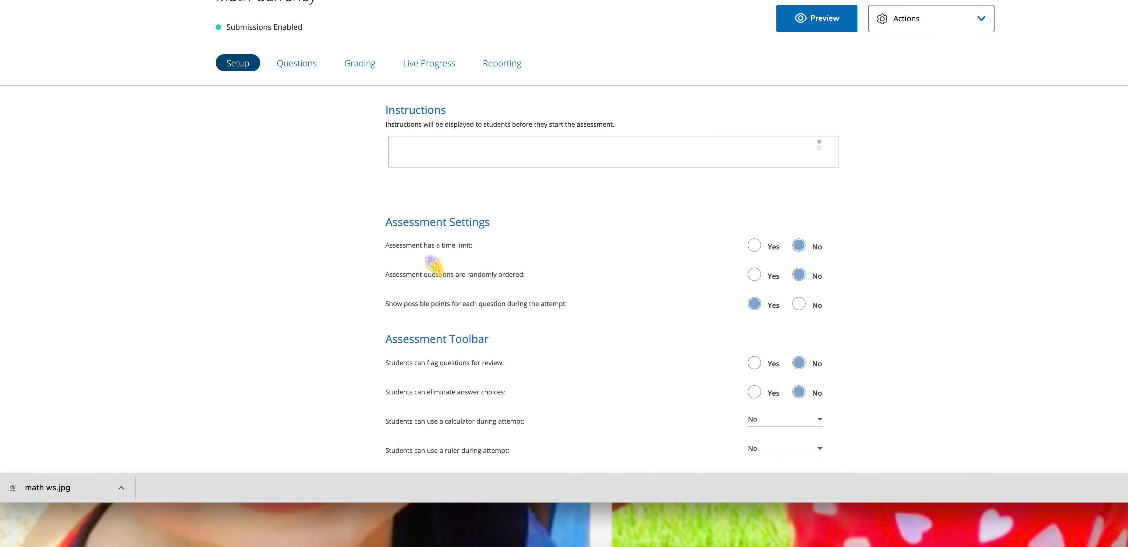
pyautogui.scroll(-7, 434, 264)
pyautogui.scroll(8, 434, 265)
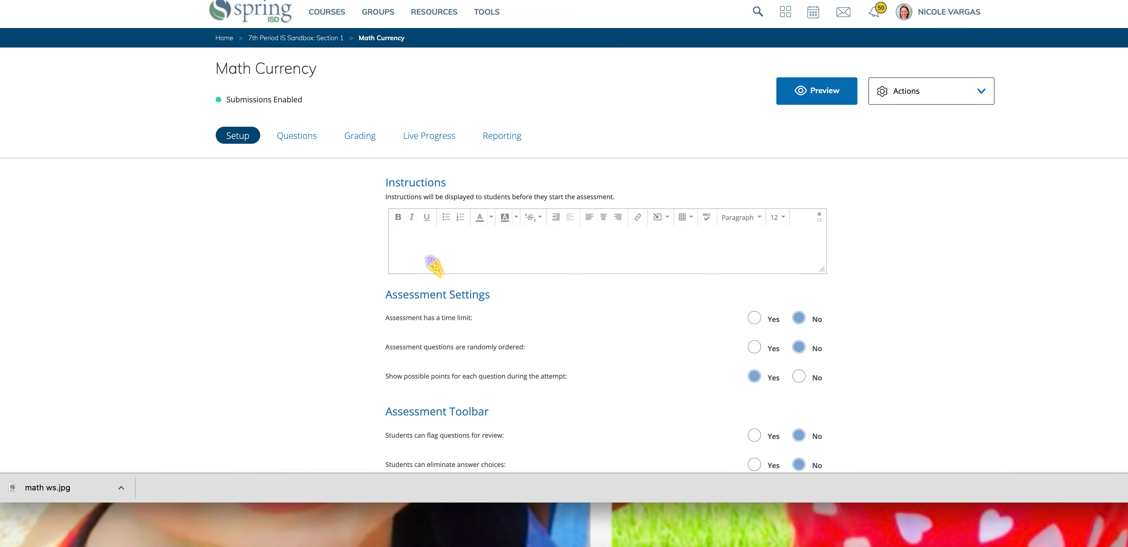
pyautogui.click(316, 140)
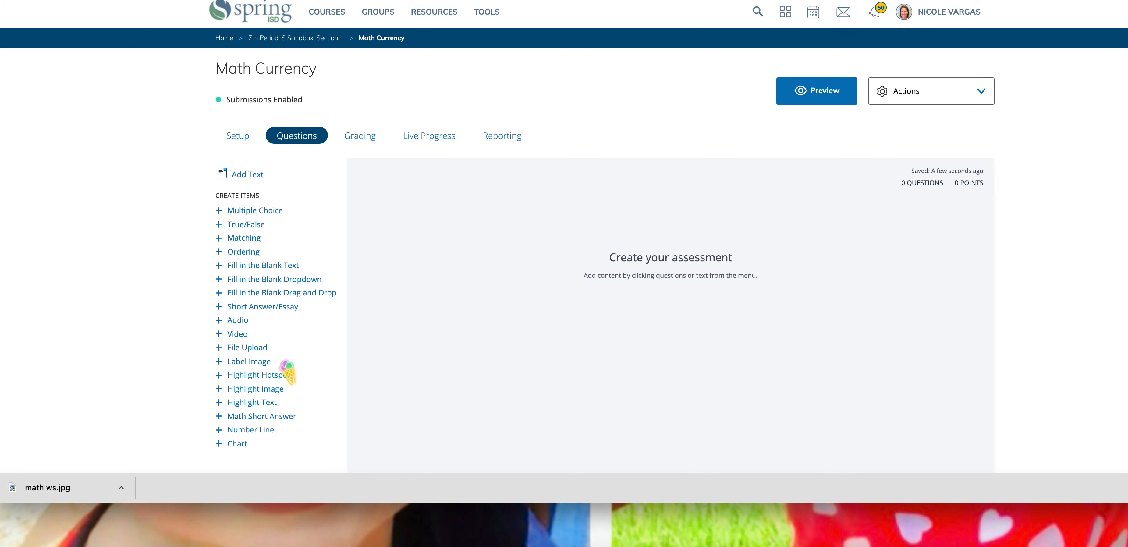
pyautogui.click(253, 361)
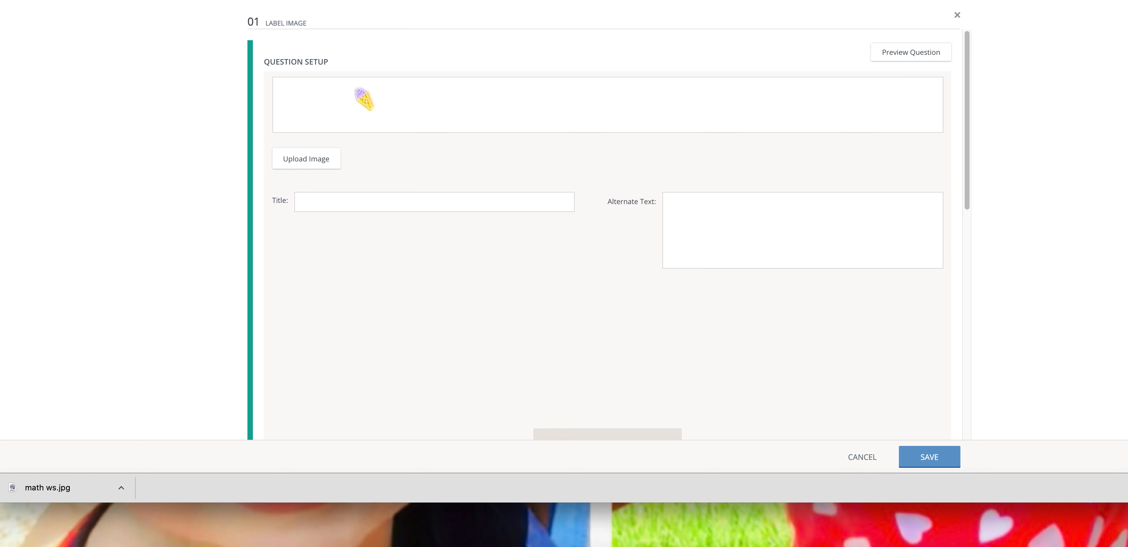
# Upload the Fifth Grade Math Worksheet image as the question's image
pyautogui.rightClick(325, 160)
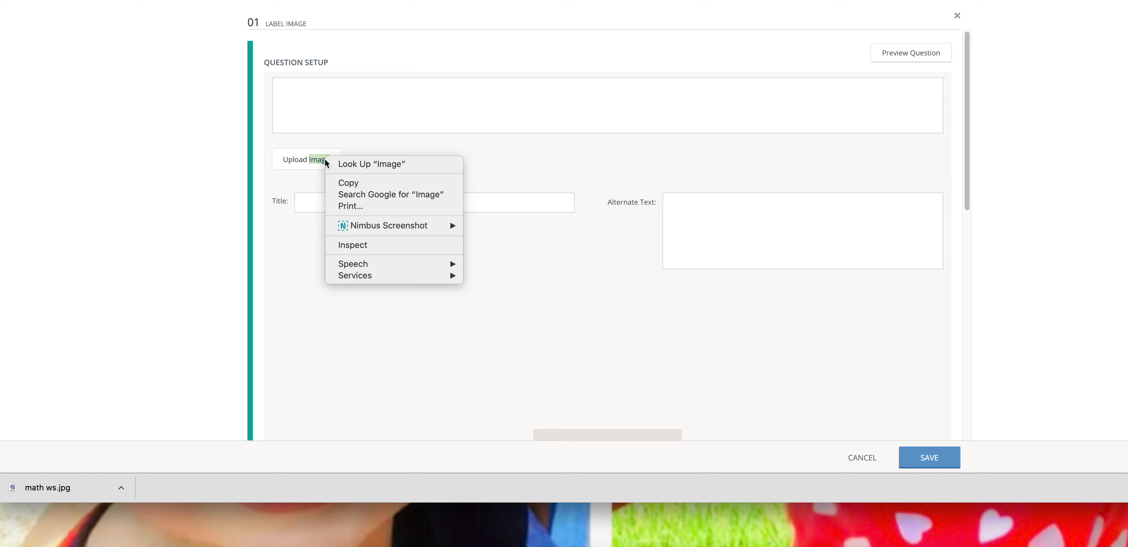
pyautogui.click(320, 160)
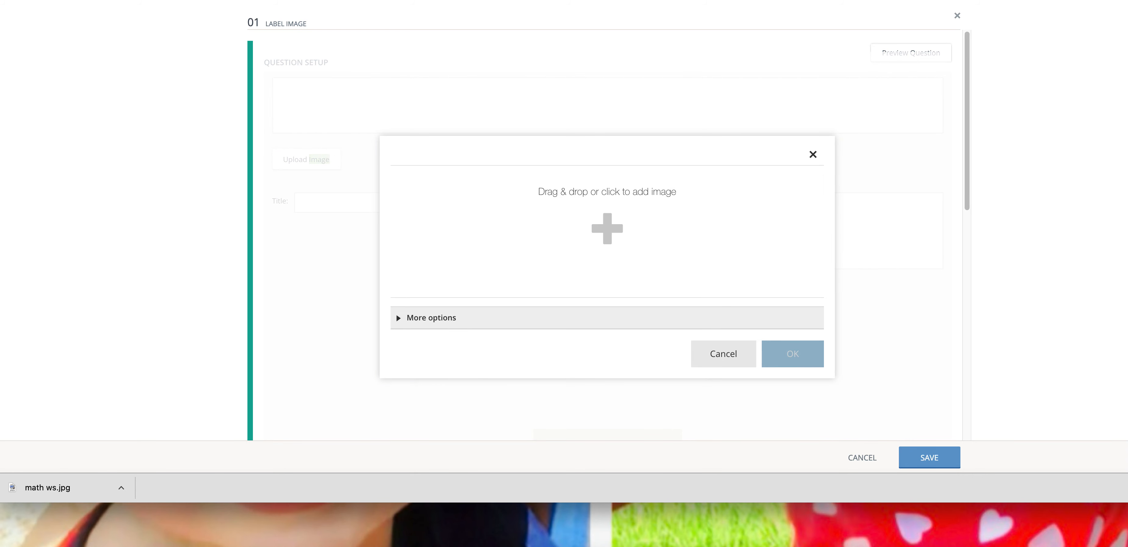
pyautogui.click(552, 224)
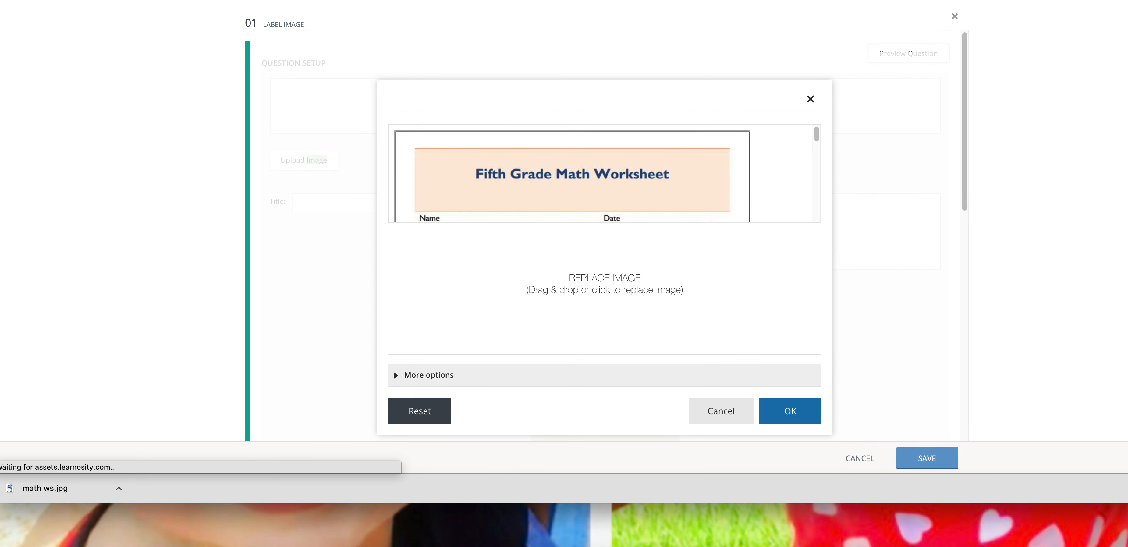
pyautogui.click(790, 416)
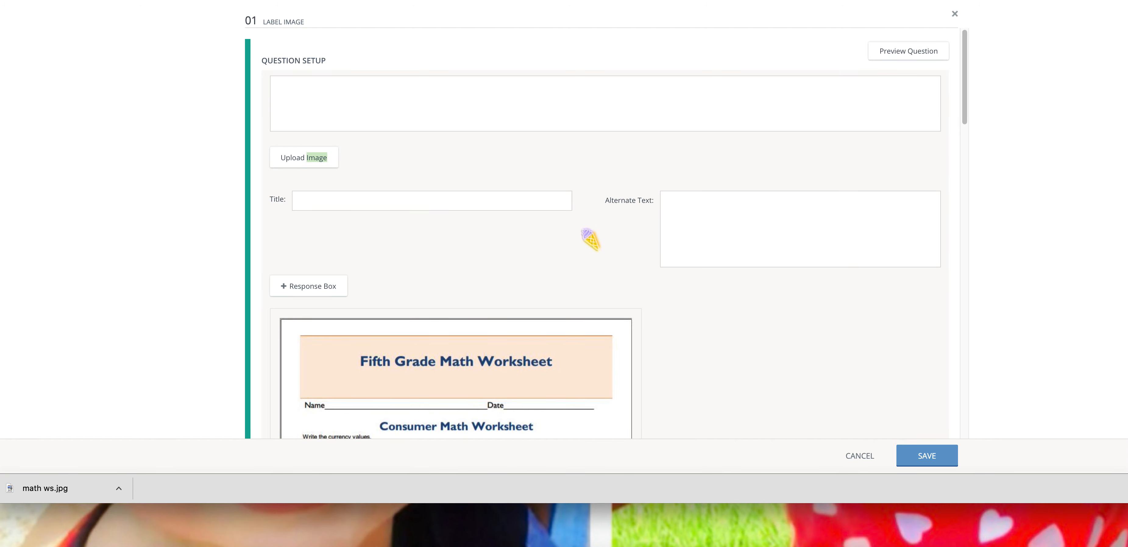
# Give the uploaded worksheet image the title Consumer Math
pyautogui.scroll(-5, 591, 240)
pyautogui.scroll(-1, 467, 212)
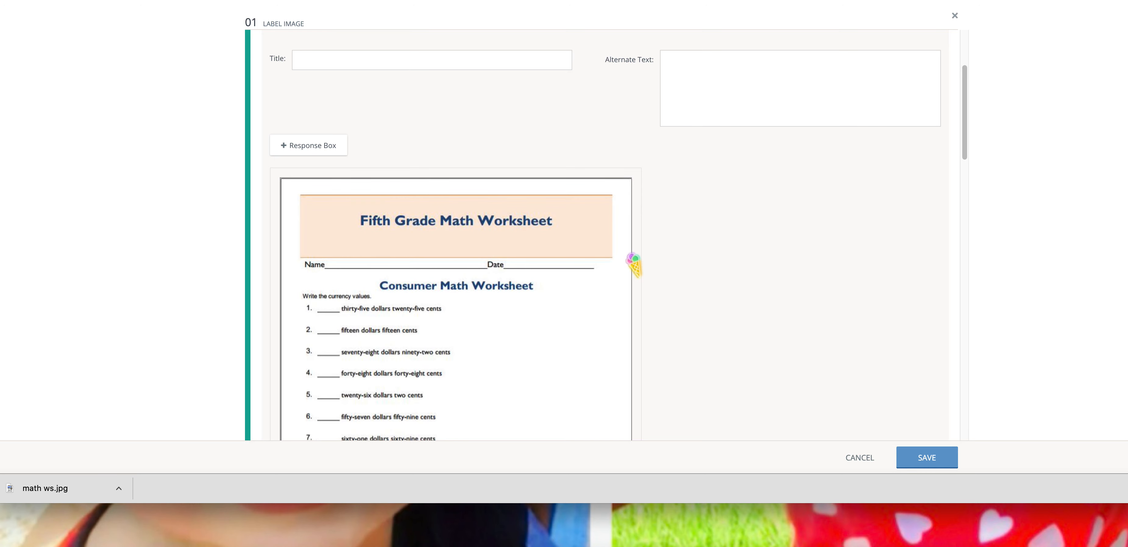
pyautogui.click(401, 57)
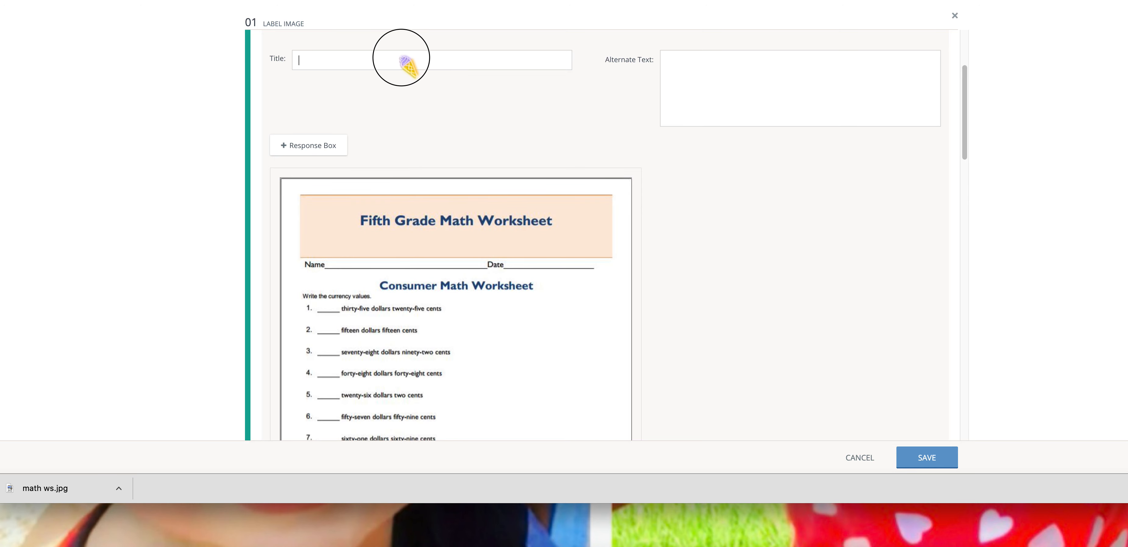
pyautogui.write('Consumer Math')
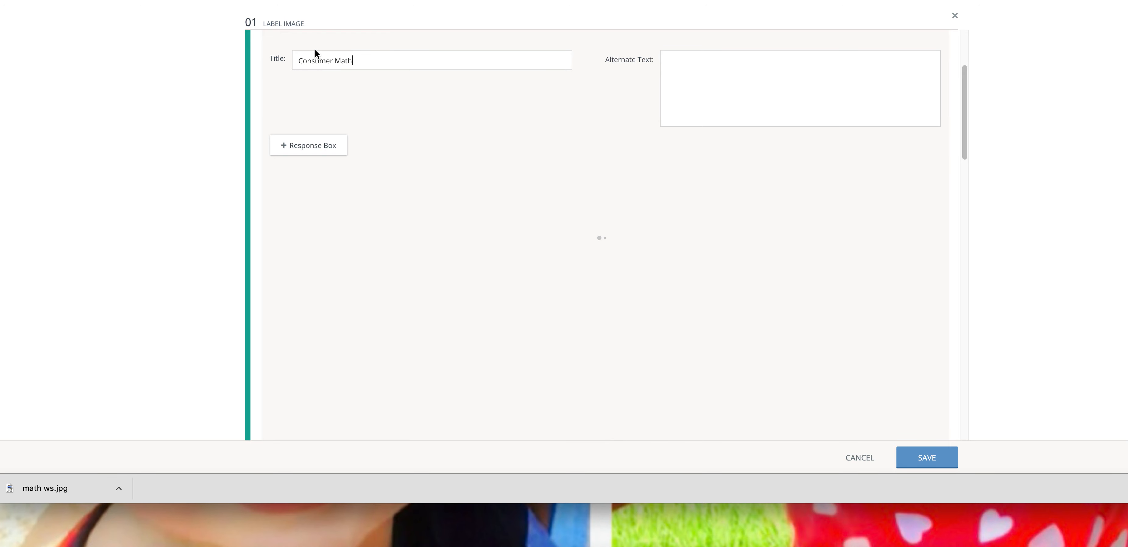
# Add five response boxes to the worksheet image
pyautogui.click(287, 146)
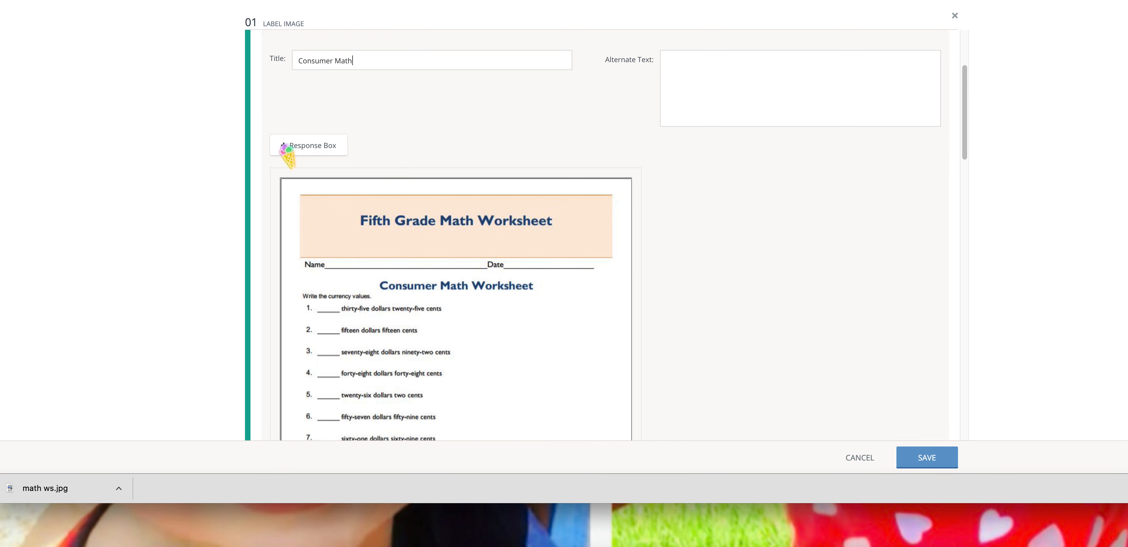
pyautogui.scroll(-1, 431, 149)
pyautogui.scroll(-3, 432, 149)
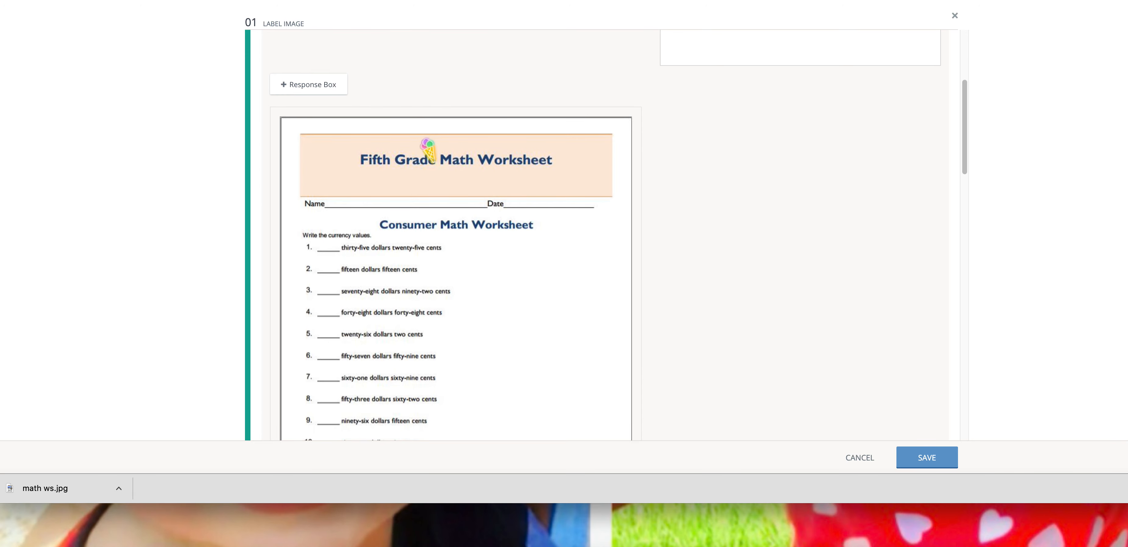
pyautogui.click(332, 84)
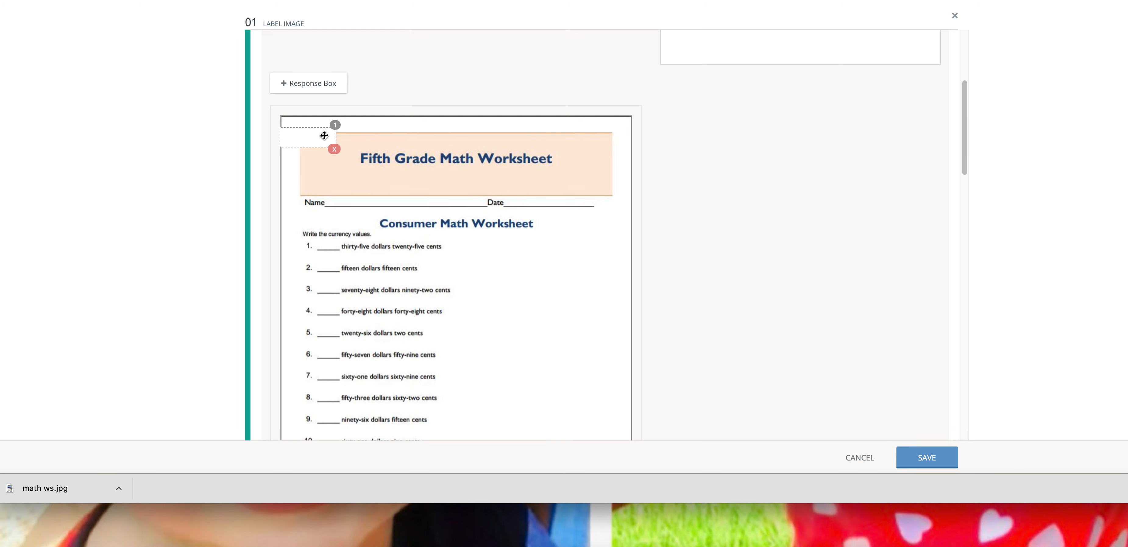
pyautogui.scroll(-10, 396, 283)
pyautogui.scroll(8, 395, 283)
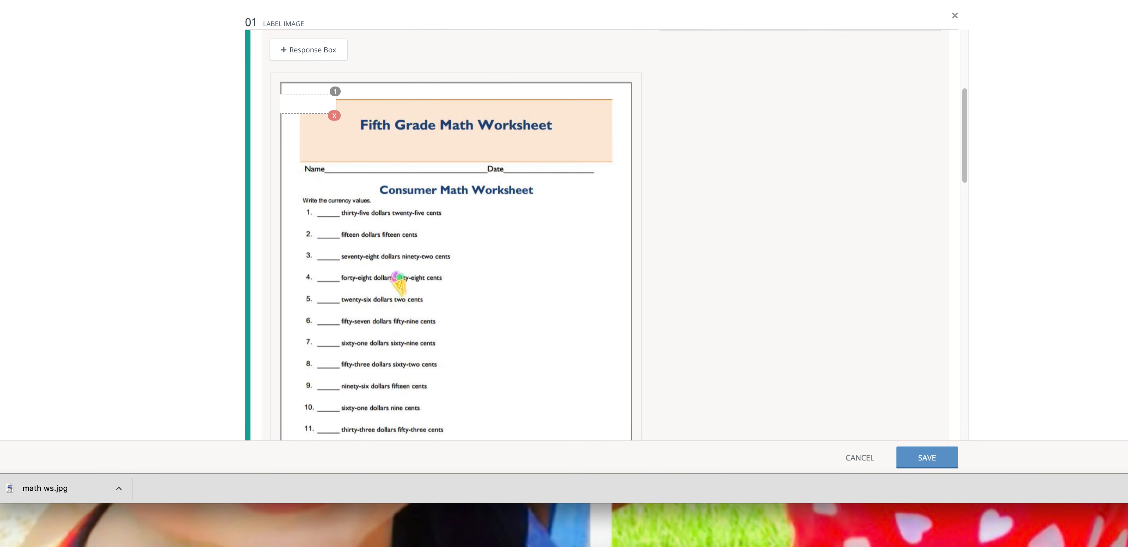
pyautogui.scroll(2, 398, 283)
pyautogui.click(317, 84)
pyautogui.click(316, 84)
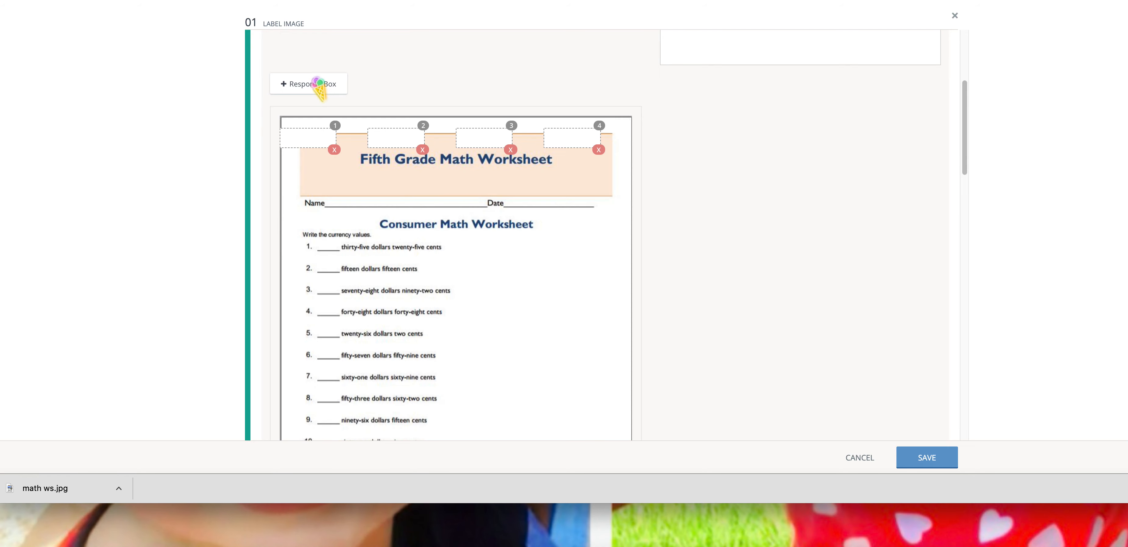
pyautogui.click(317, 83)
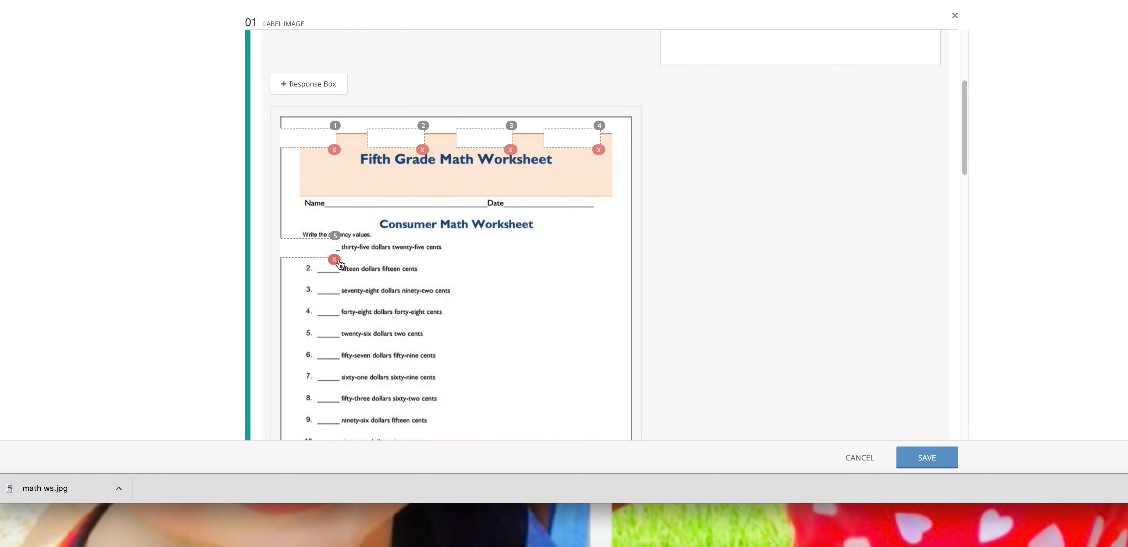
# Try to place the five response boxes over the answer blanks in front of the worksheet items
pyautogui.moveTo(327, 242); pyautogui.dragTo(337, 239)
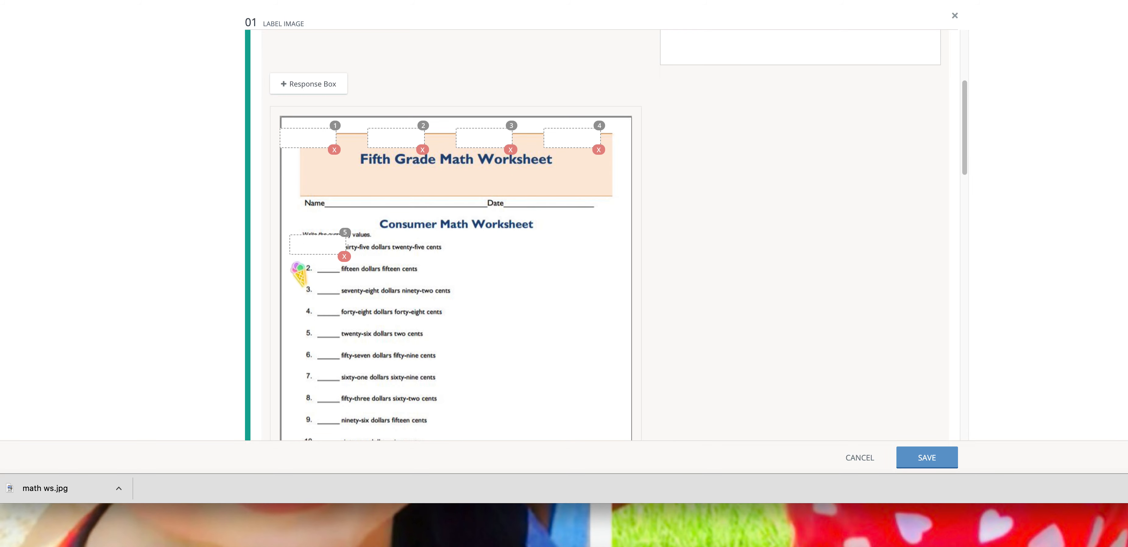
pyautogui.scroll(-5, 396, 250)
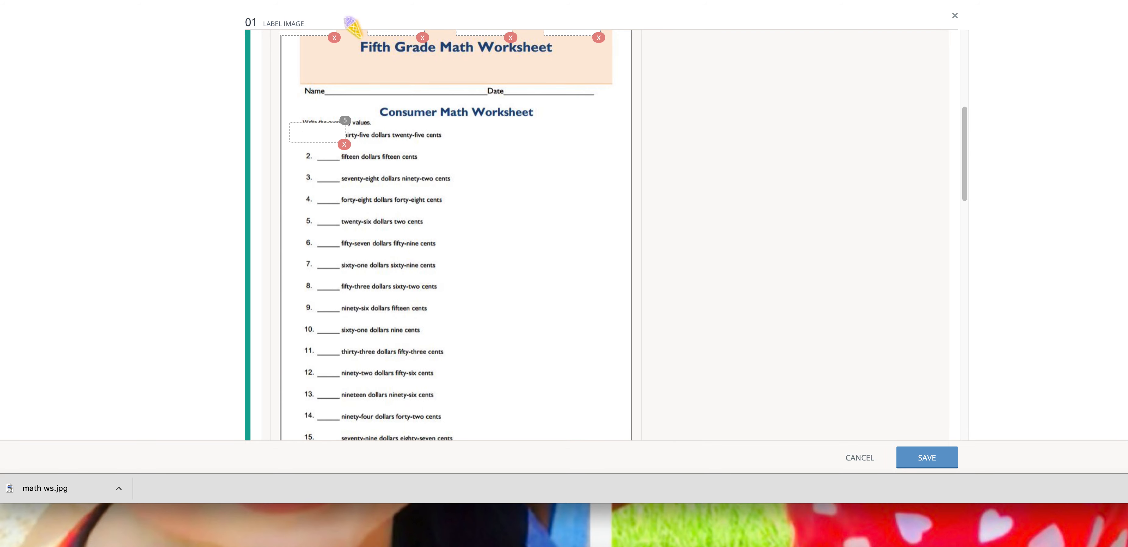
pyautogui.scroll(4, 340, 113)
pyautogui.moveTo(323, 111); pyautogui.dragTo(341, 273)
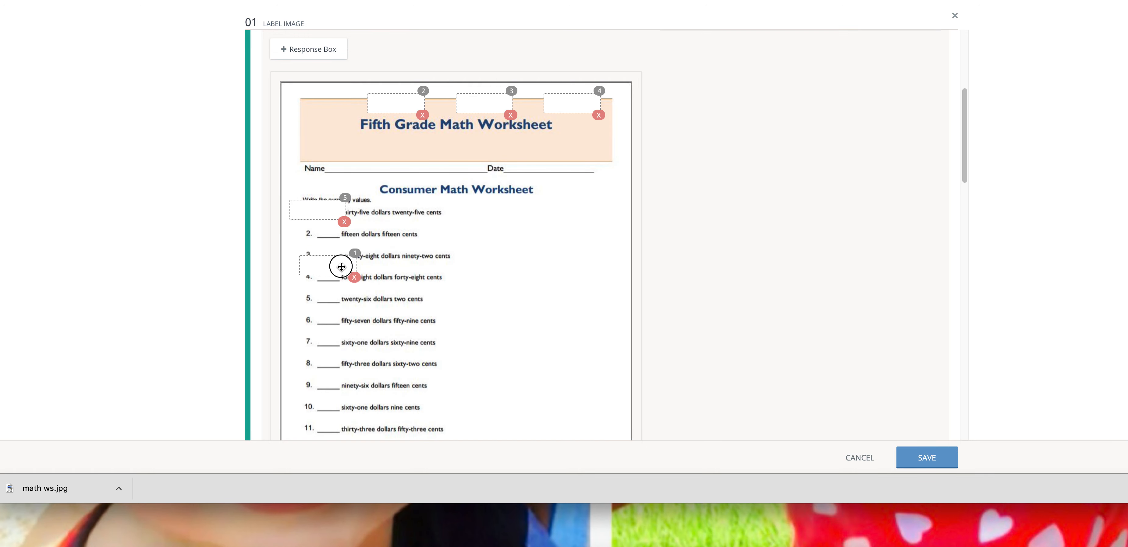
pyautogui.moveTo(473, 97); pyautogui.dragTo(414, 195)
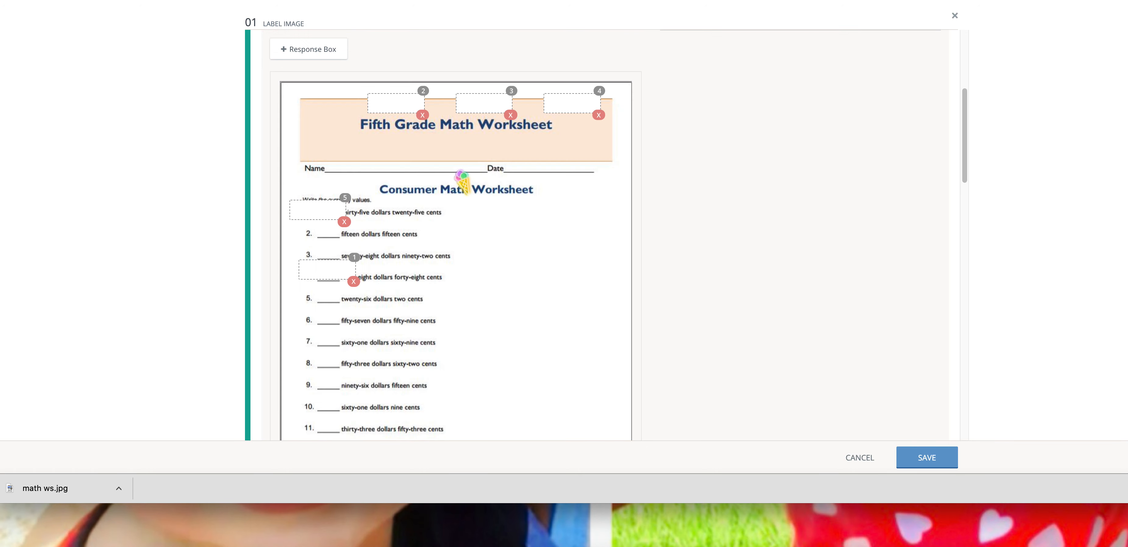
pyautogui.moveTo(565, 114); pyautogui.dragTo(305, 345)
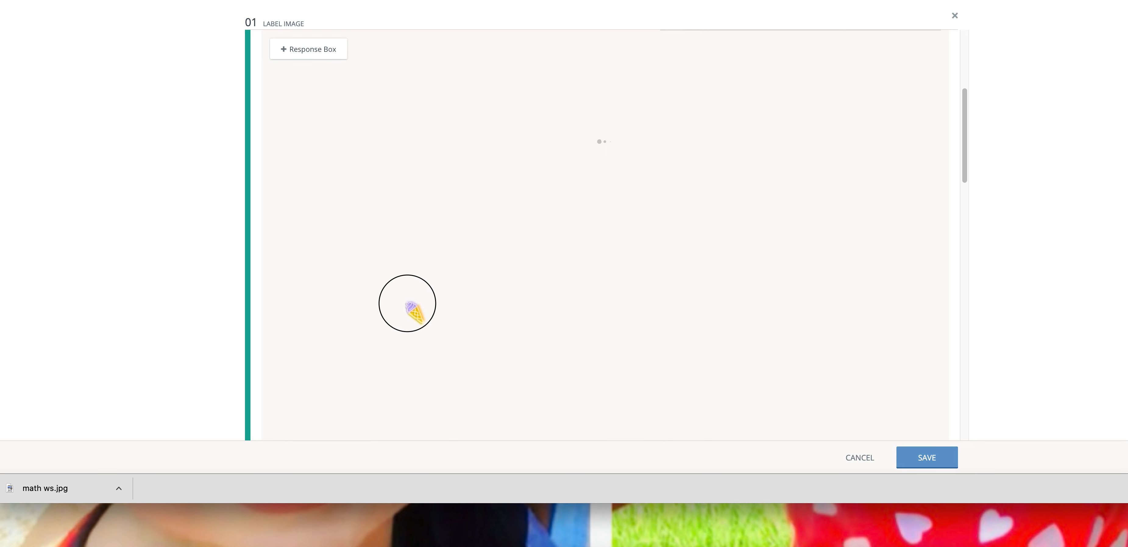
pyautogui.moveTo(479, 105); pyautogui.dragTo(321, 296)
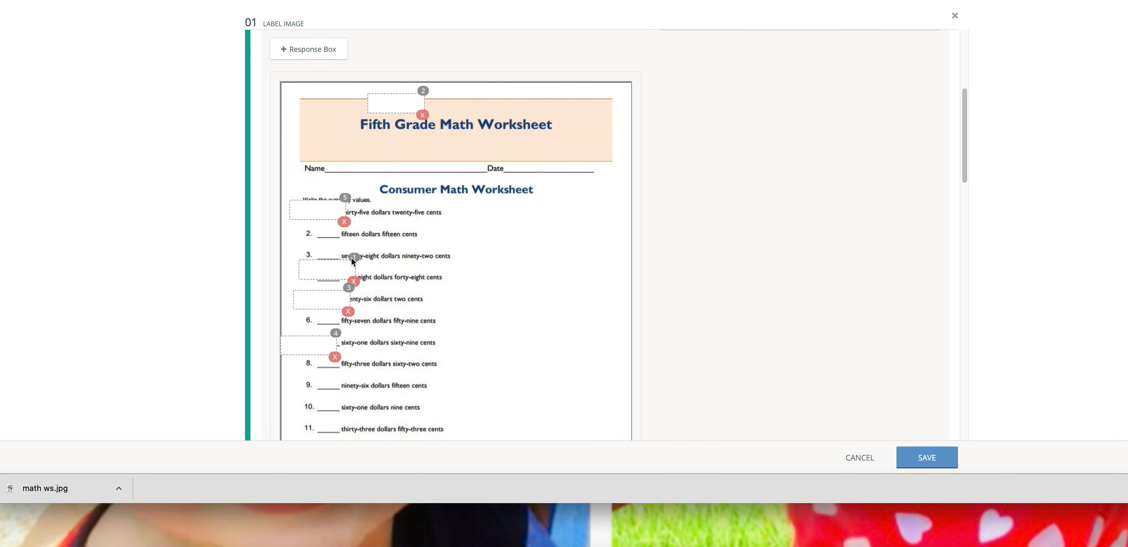
pyautogui.moveTo(314, 263); pyautogui.dragTo(323, 248)
pyautogui.click(323, 254)
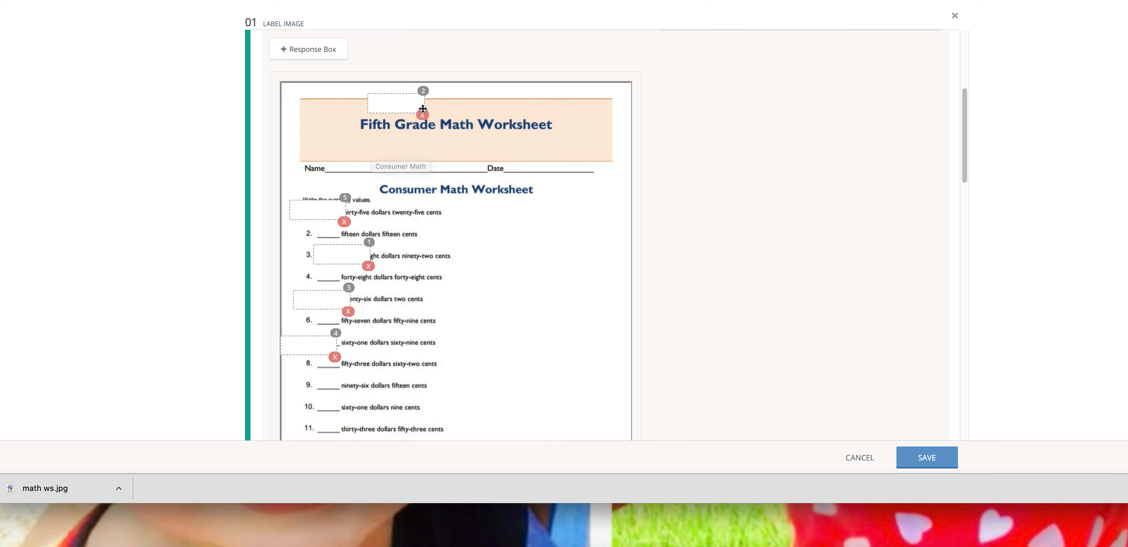
pyautogui.moveTo(421, 105); pyautogui.dragTo(366, 312)
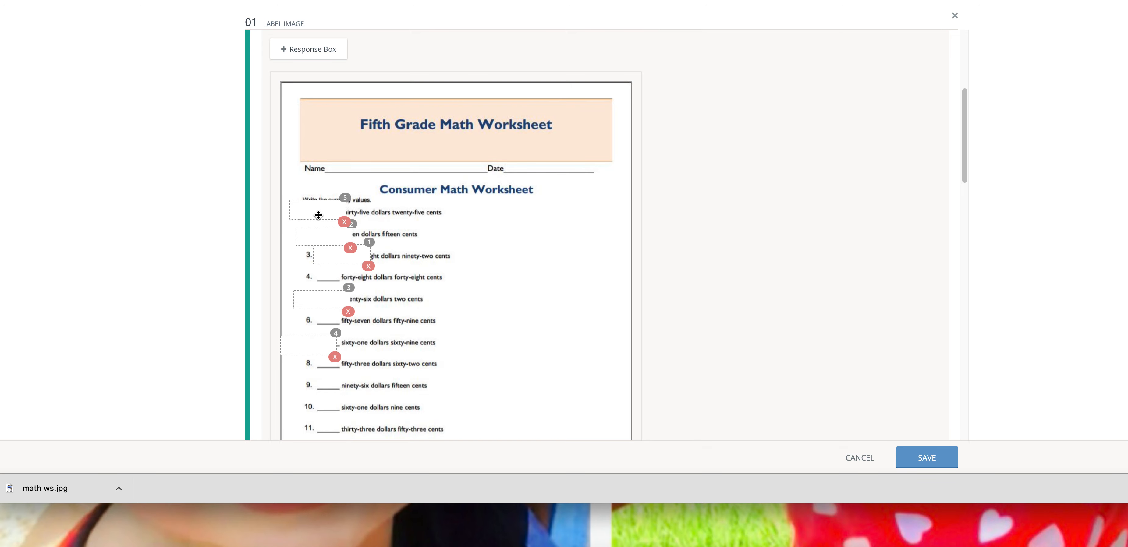
# Move response boxes 1 to 5 to the ends of worksheet items 1 to 5, each matching its item number
pyautogui.moveTo(319, 215); pyautogui.dragTo(482, 295)
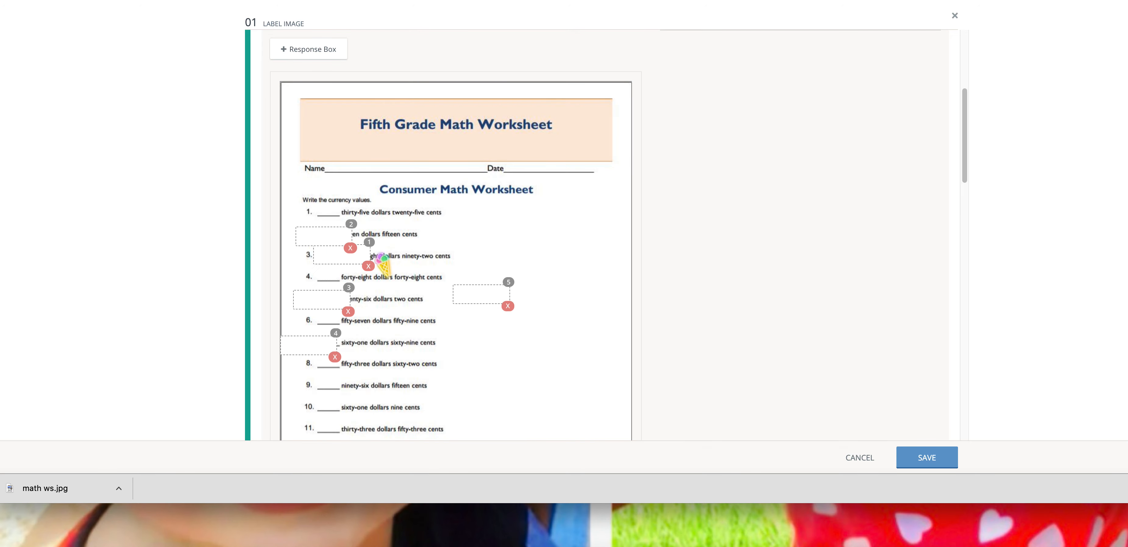
pyautogui.moveTo(344, 256); pyautogui.dragTo(481, 213)
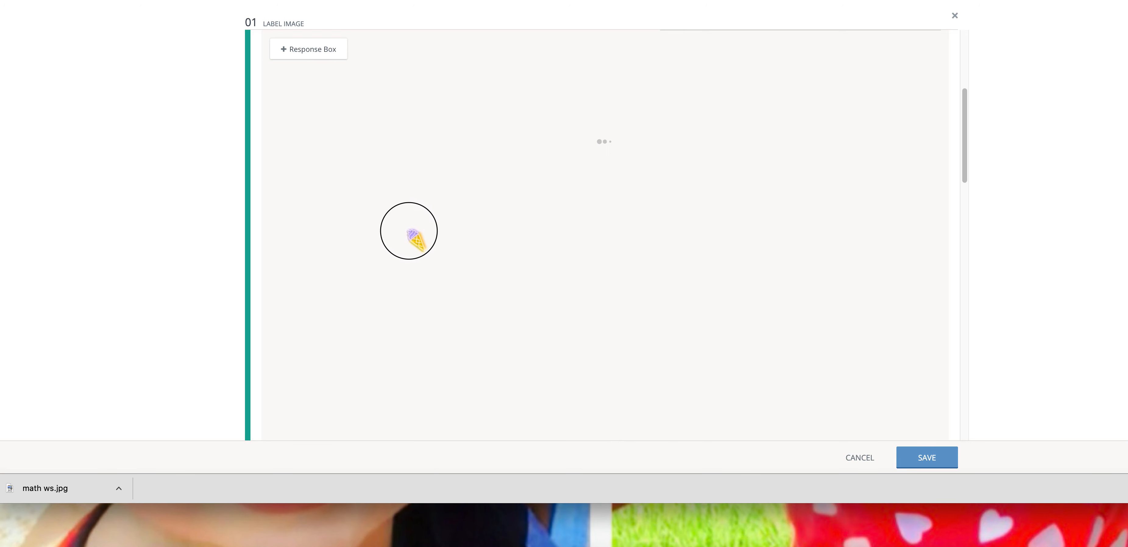
pyautogui.moveTo(343, 234); pyautogui.dragTo(459, 233)
pyautogui.moveTo(344, 234); pyautogui.dragTo(460, 237)
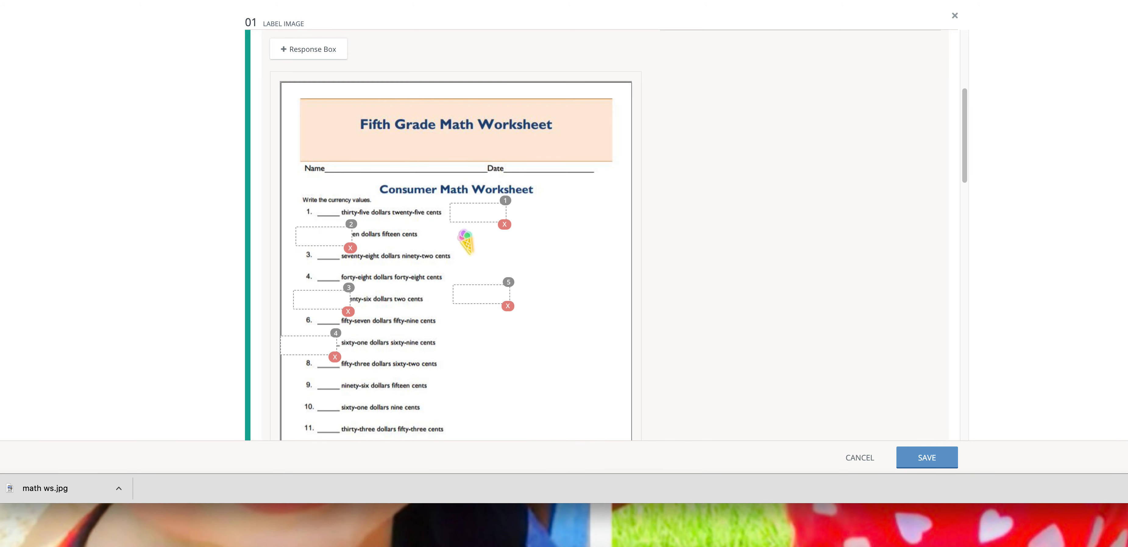
pyautogui.moveTo(334, 234); pyautogui.dragTo(471, 234)
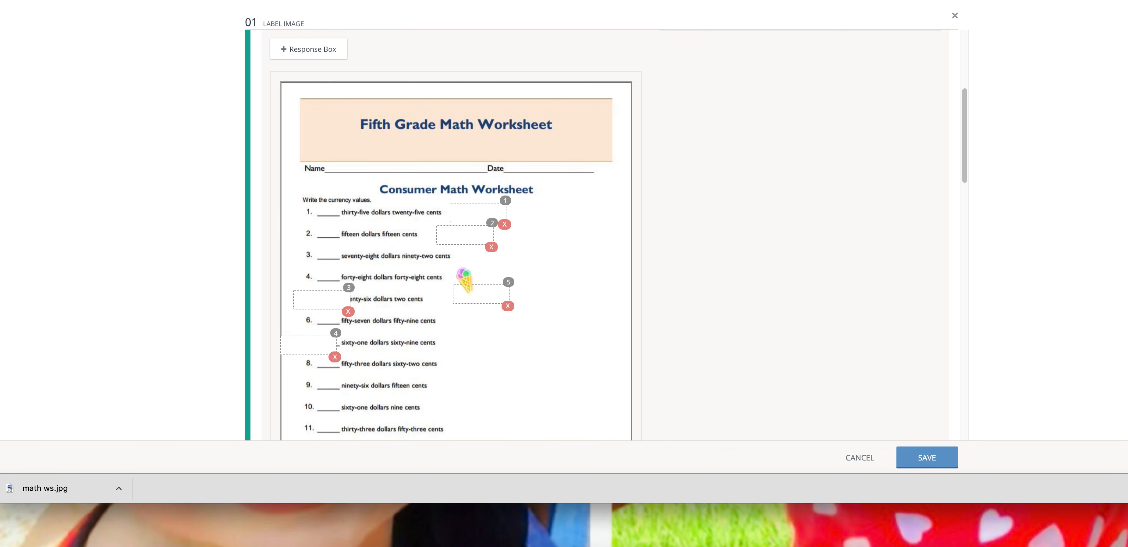
pyautogui.moveTo(333, 298); pyautogui.dragTo(491, 256)
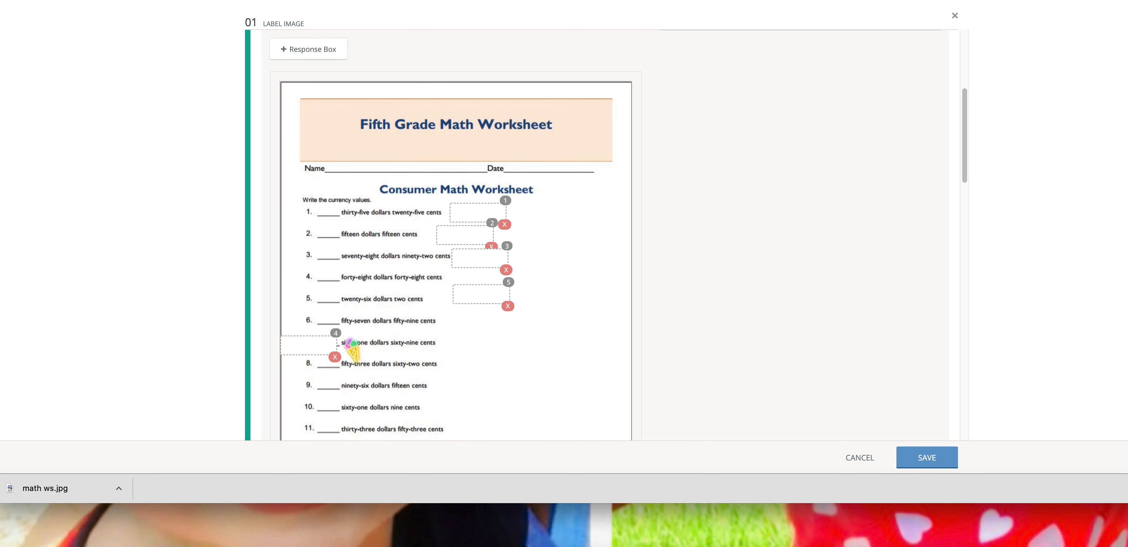
pyautogui.moveTo(474, 294); pyautogui.dragTo(467, 299)
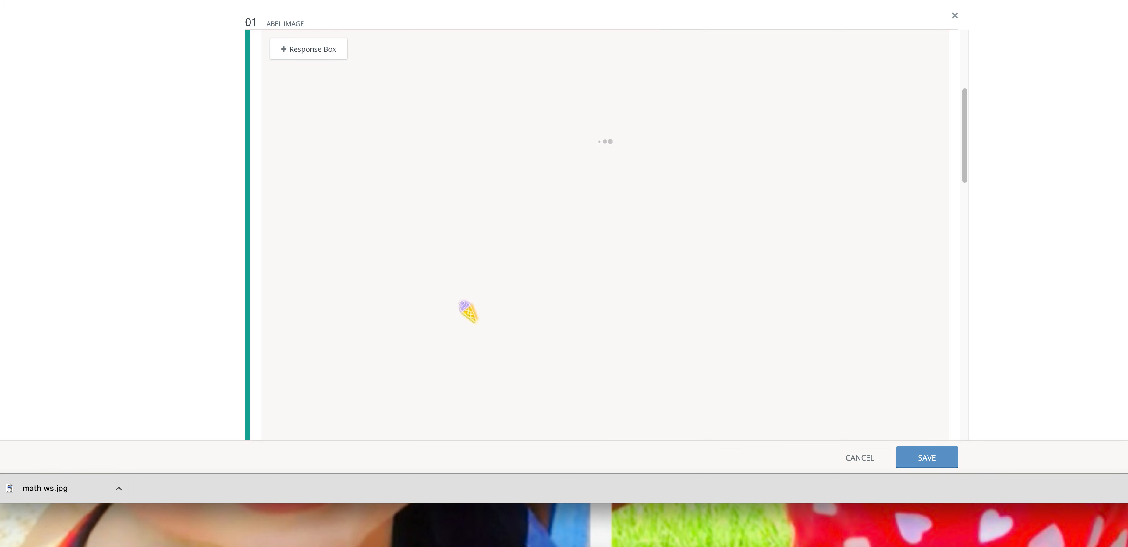
pyautogui.moveTo(315, 344); pyautogui.dragTo(485, 277)
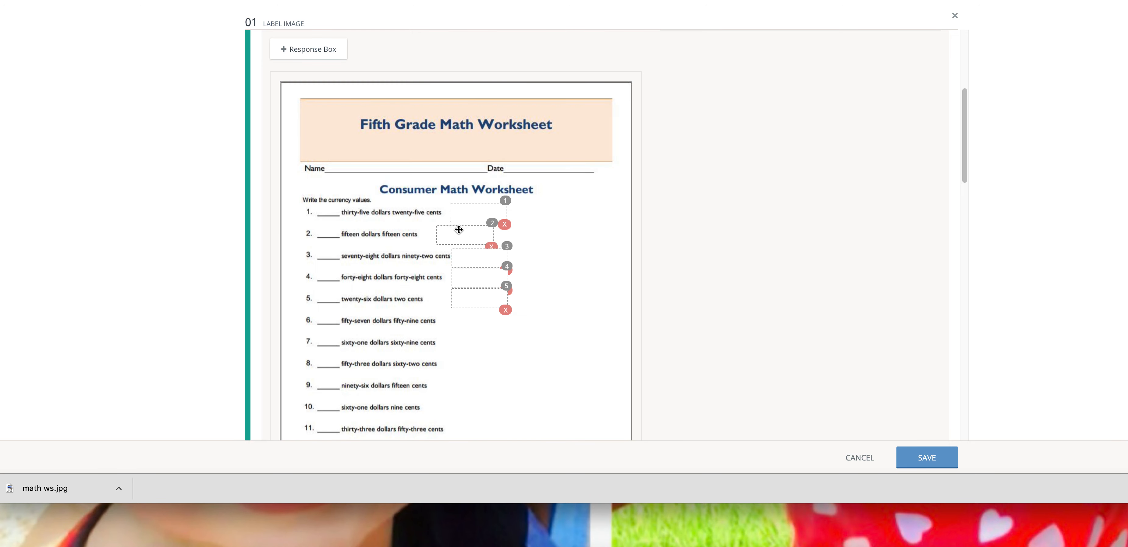
pyautogui.moveTo(460, 209); pyautogui.dragTo(453, 207)
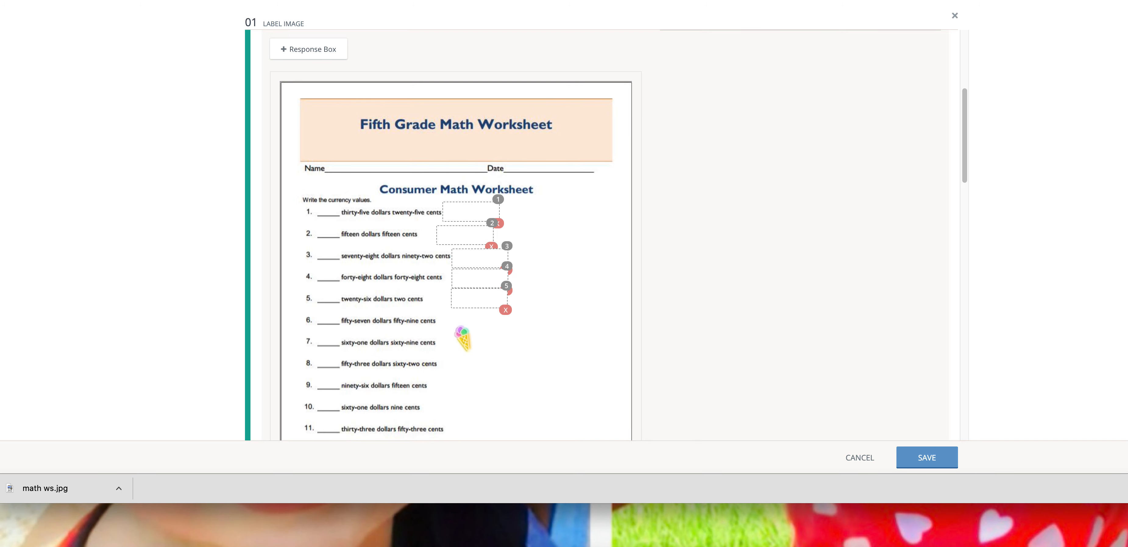
# Add 94.42 and 79.87 as possible responses for the worksheet question
pyautogui.scroll(-2, 454, 335)
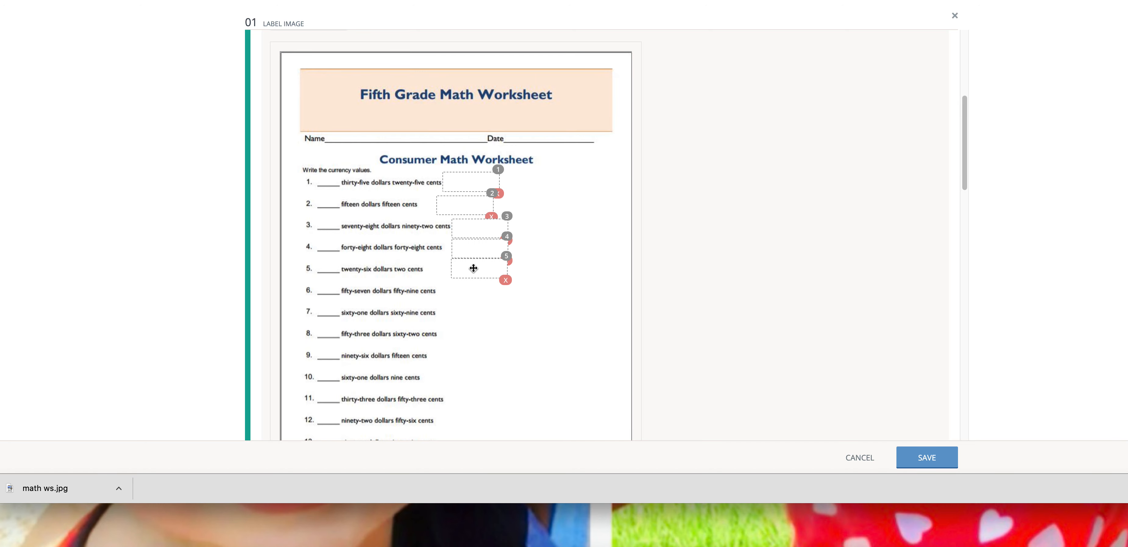
pyautogui.scroll(-5, 455, 228)
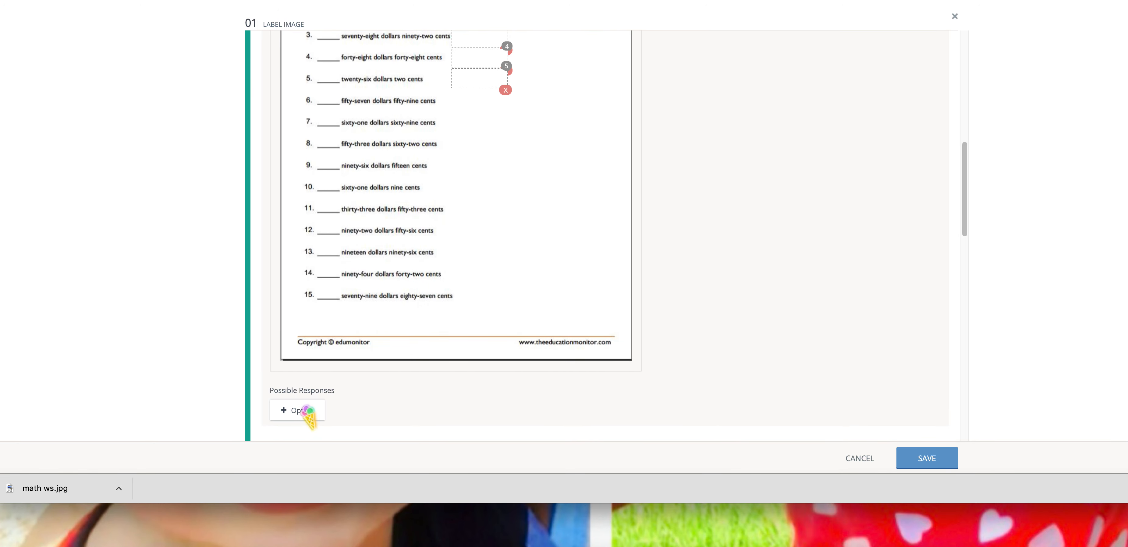
pyautogui.click(305, 410)
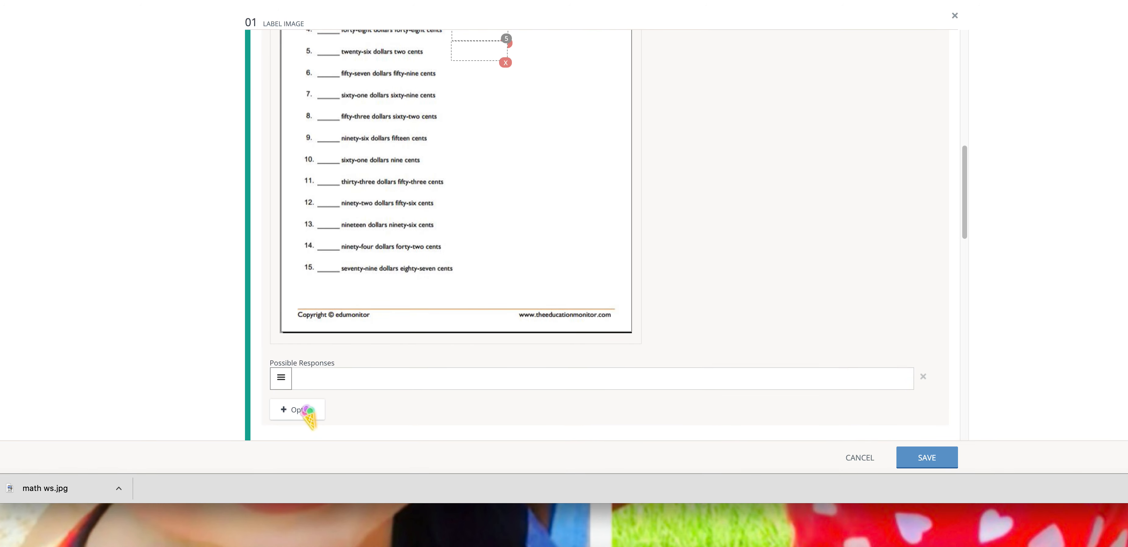
pyautogui.click(349, 385)
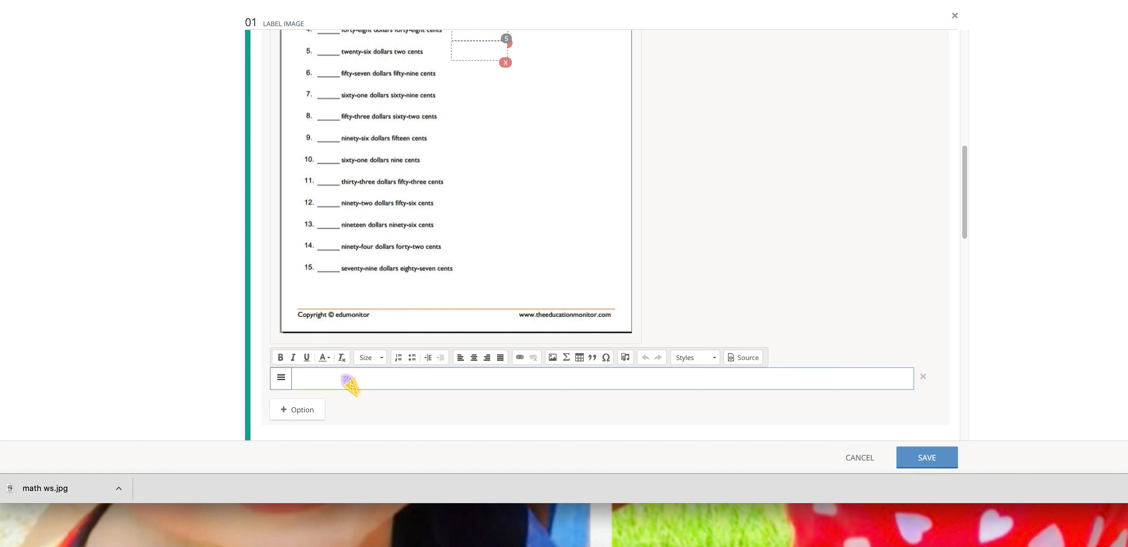
pyautogui.write('94.42')
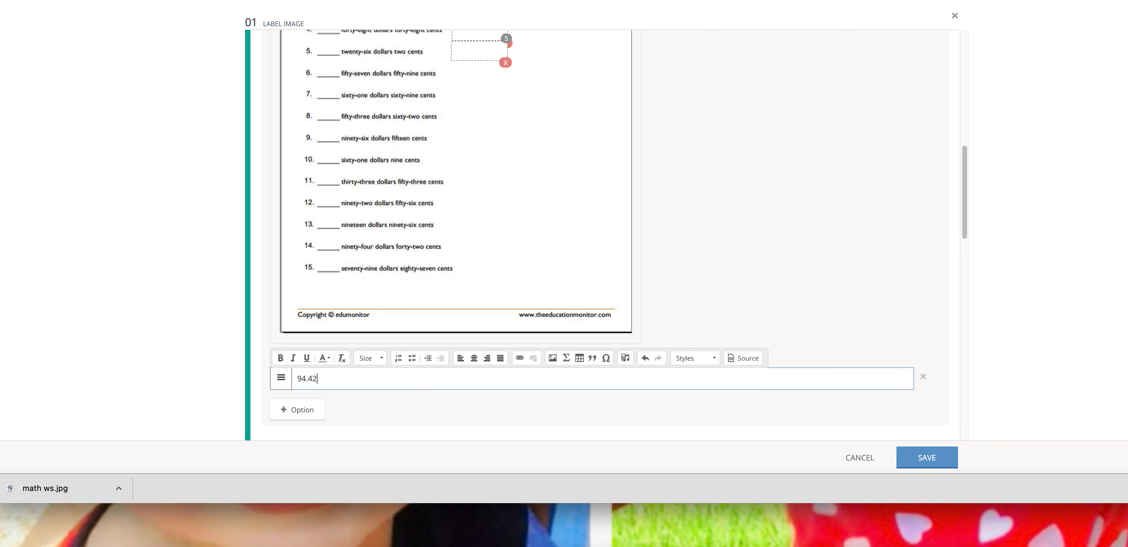
pyautogui.click(313, 412)
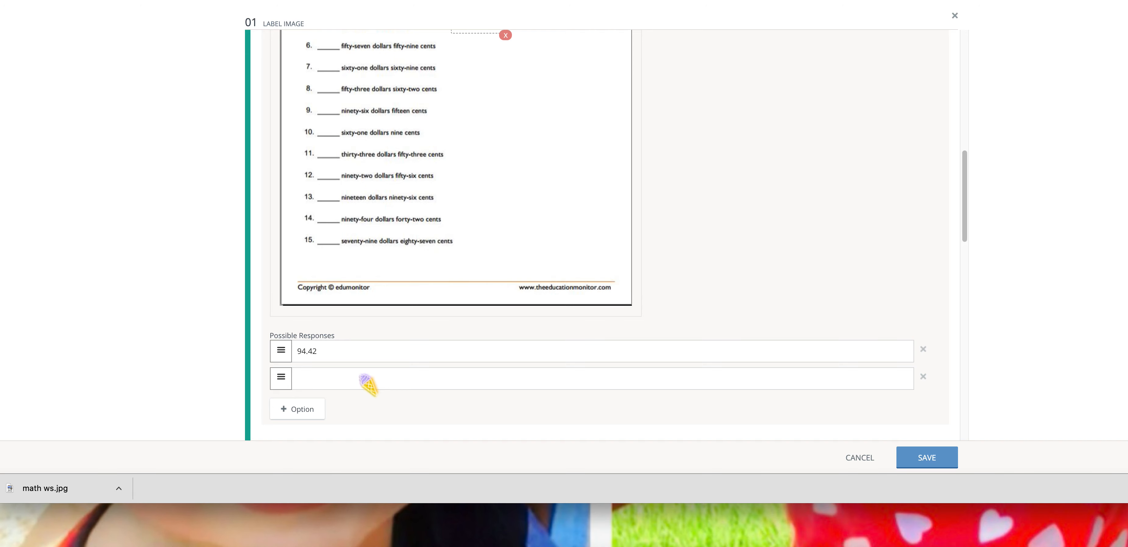
pyautogui.click(368, 385)
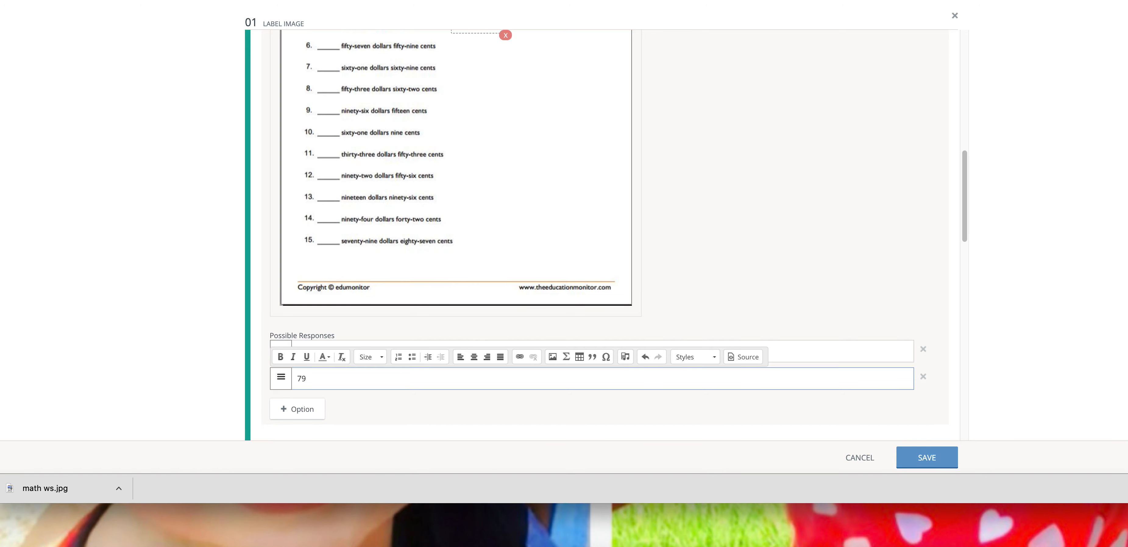
# Add three more possible responses: 61.90, 56.21 and 32.02
pyautogui.click(303, 409)
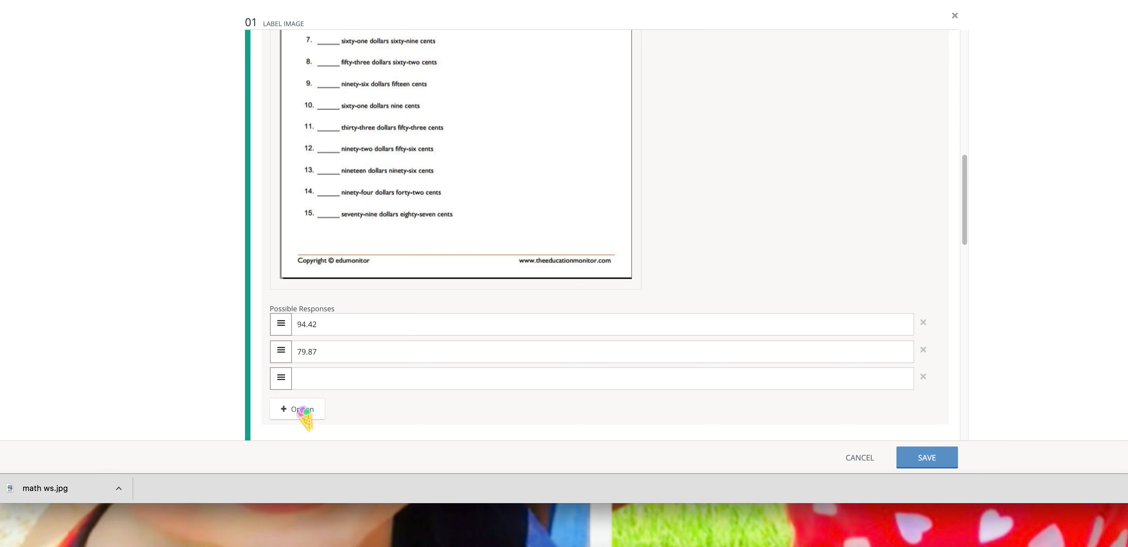
pyautogui.click(320, 379)
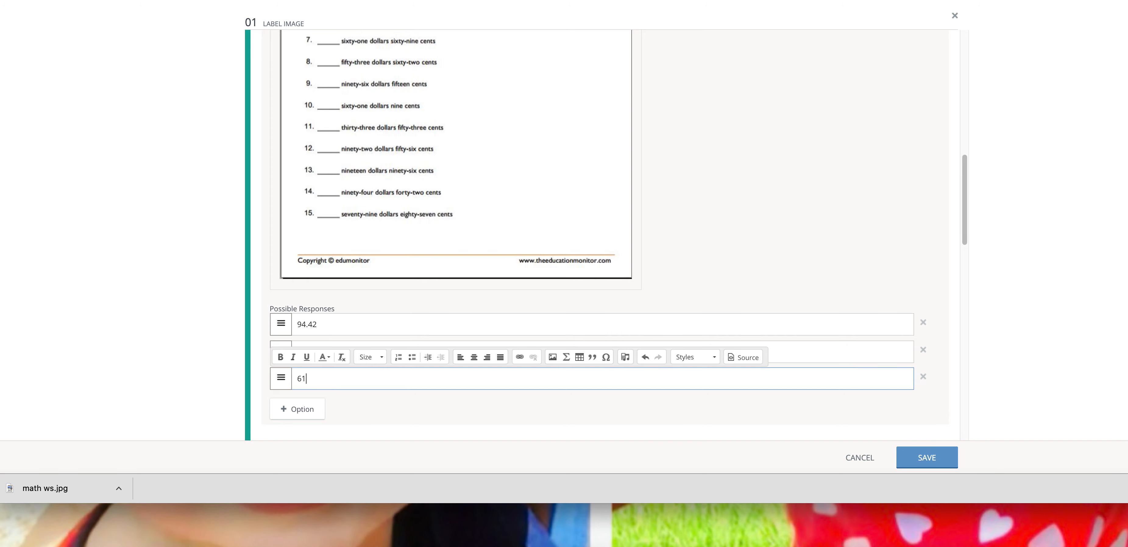
pyautogui.click(303, 409)
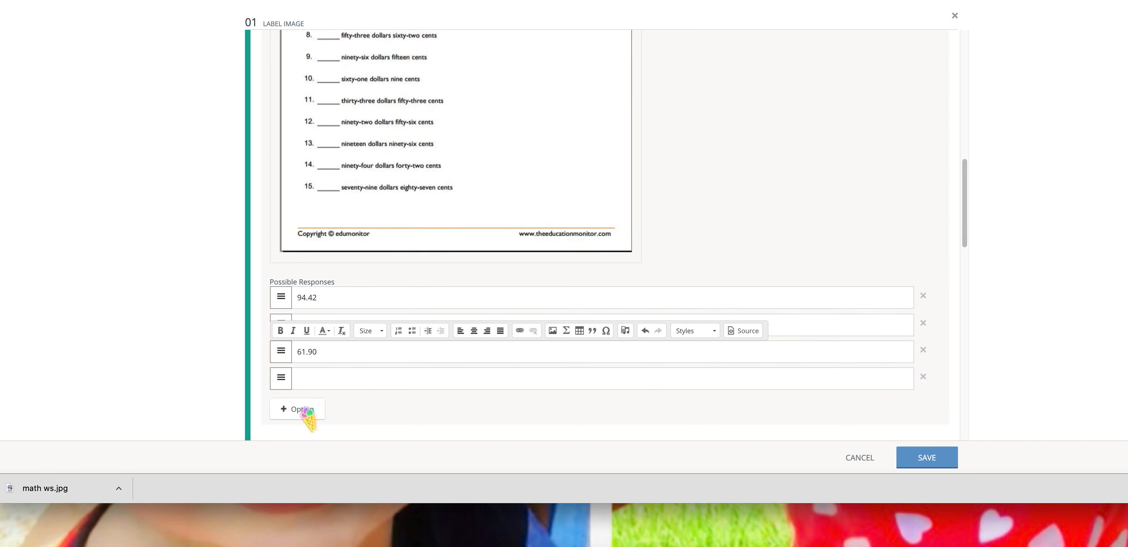
pyautogui.click(316, 379)
pyautogui.write('56.21')
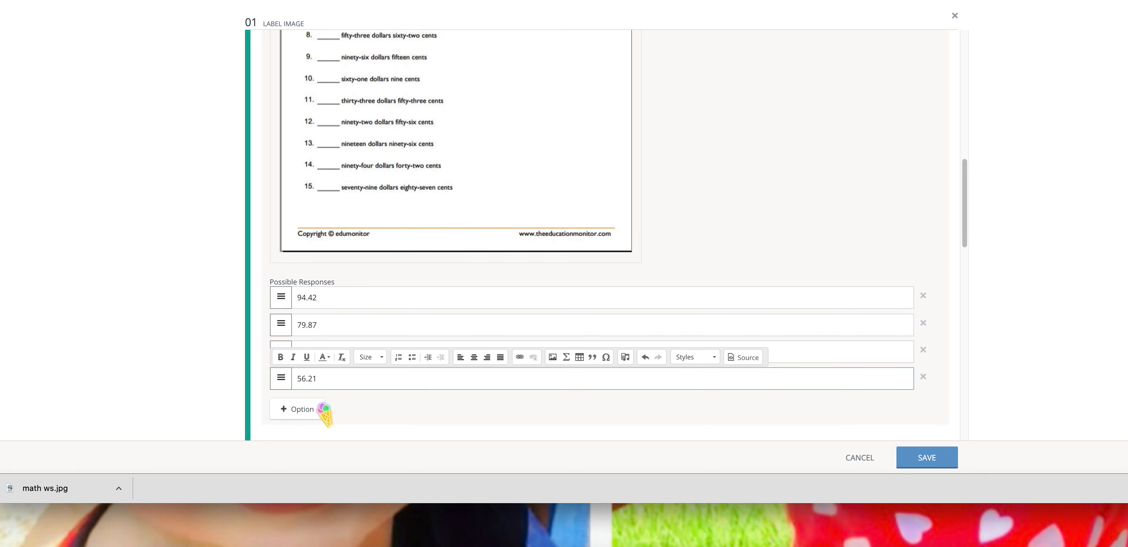
pyautogui.click(322, 409)
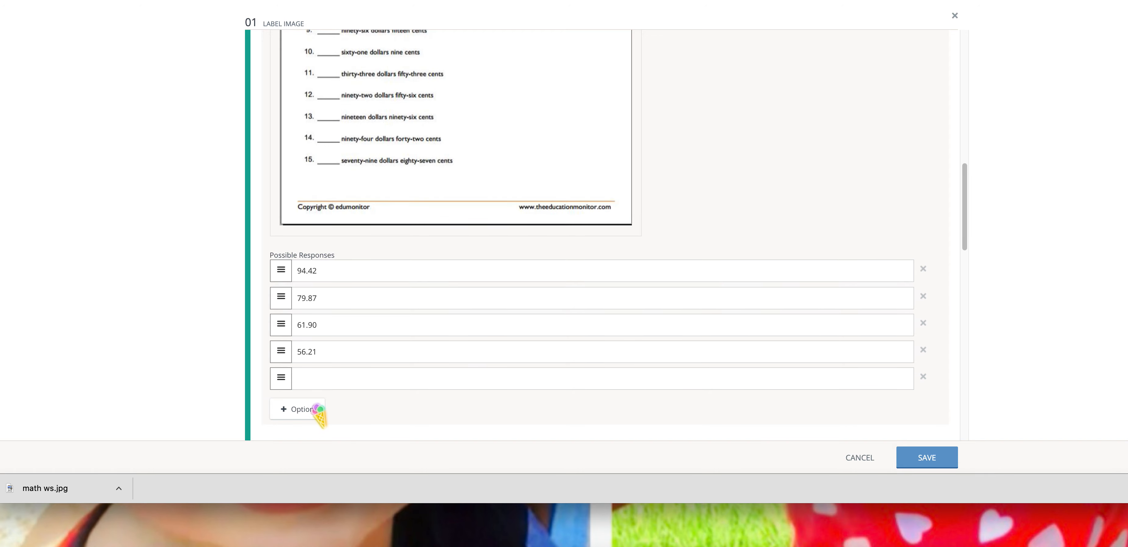
pyautogui.click(326, 380)
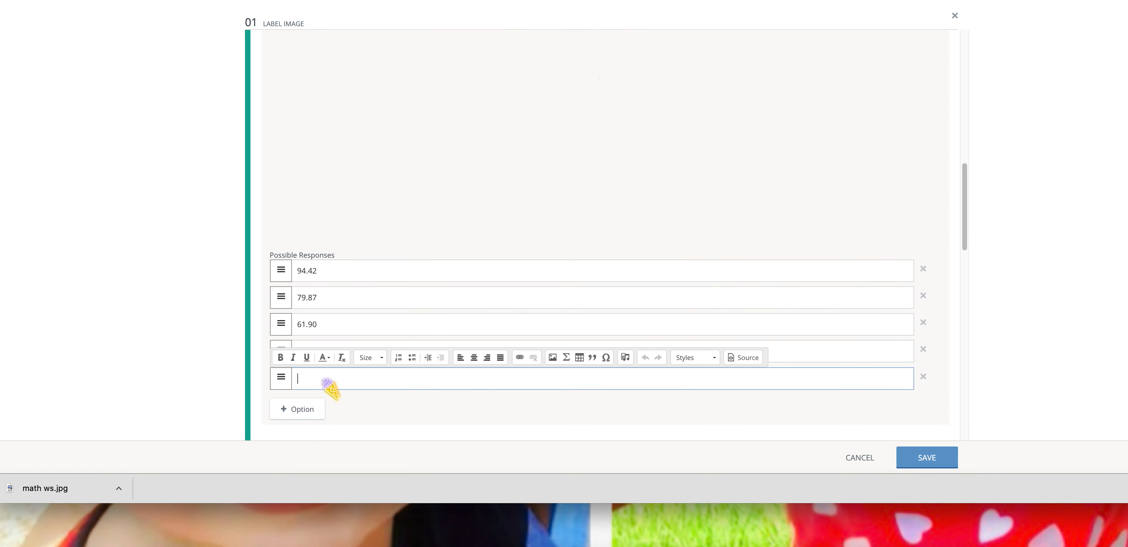
pyautogui.write('32')
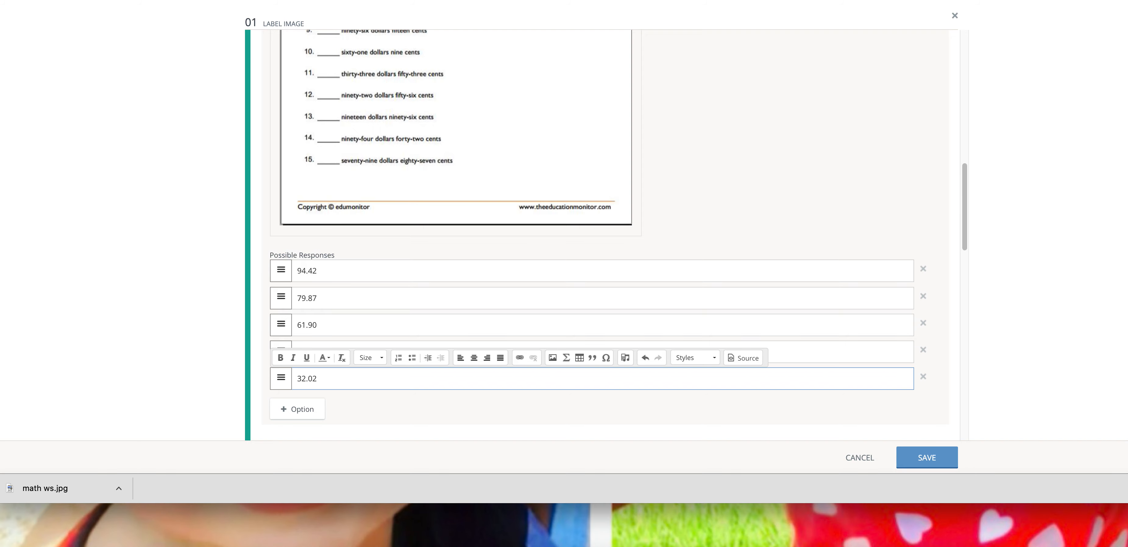
pyautogui.write('.02')
# In the correct answer setup, assign 32.02 to the response box for item 5 and 56.21 to the box for item 4
pyautogui.scroll(-5, 561, 394)
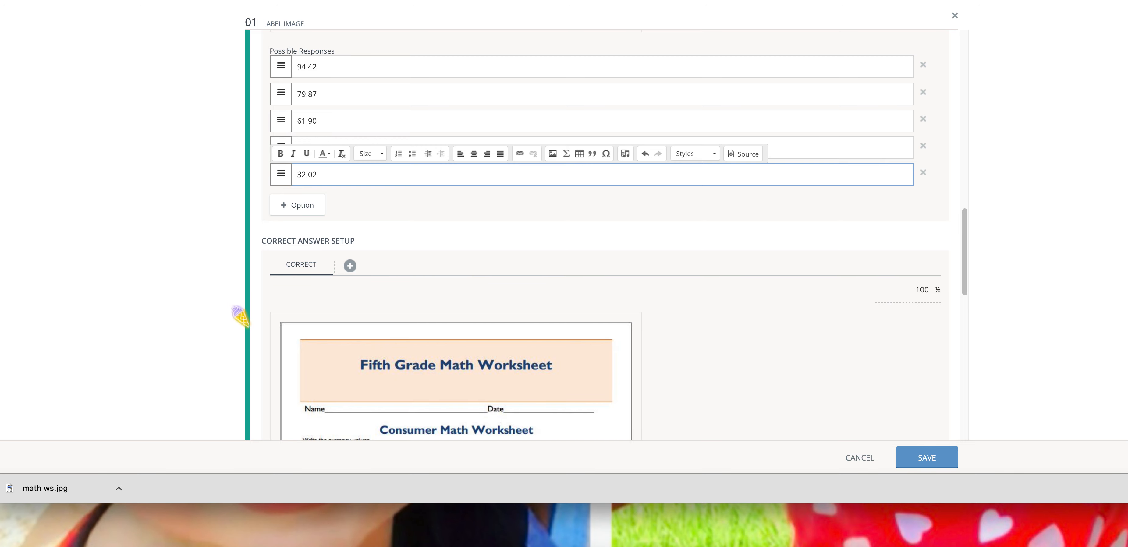
pyautogui.scroll(-5, 421, 315)
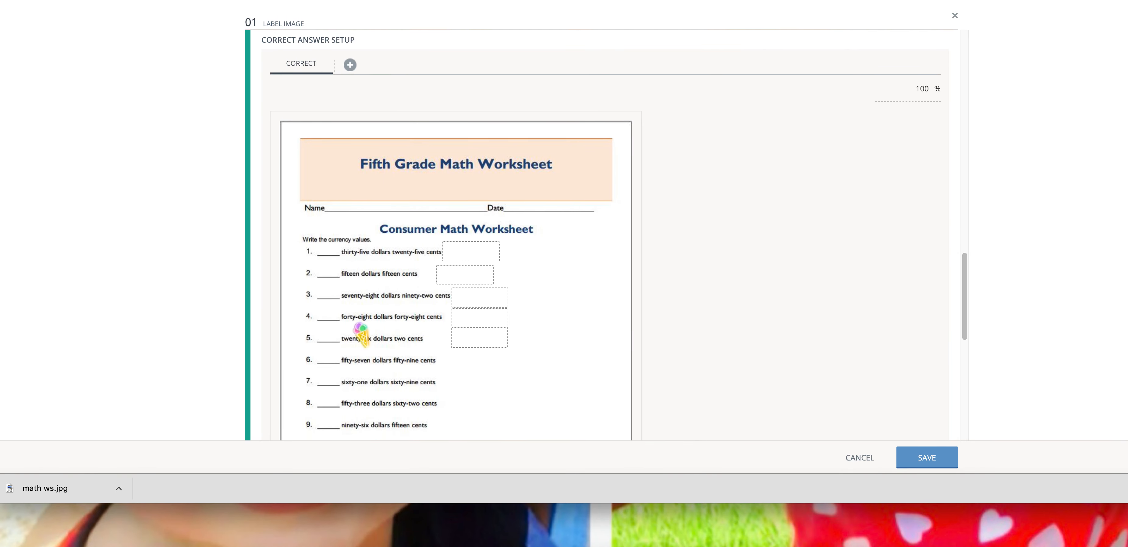
pyautogui.scroll(-4, 361, 335)
pyautogui.scroll(-3, 361, 335)
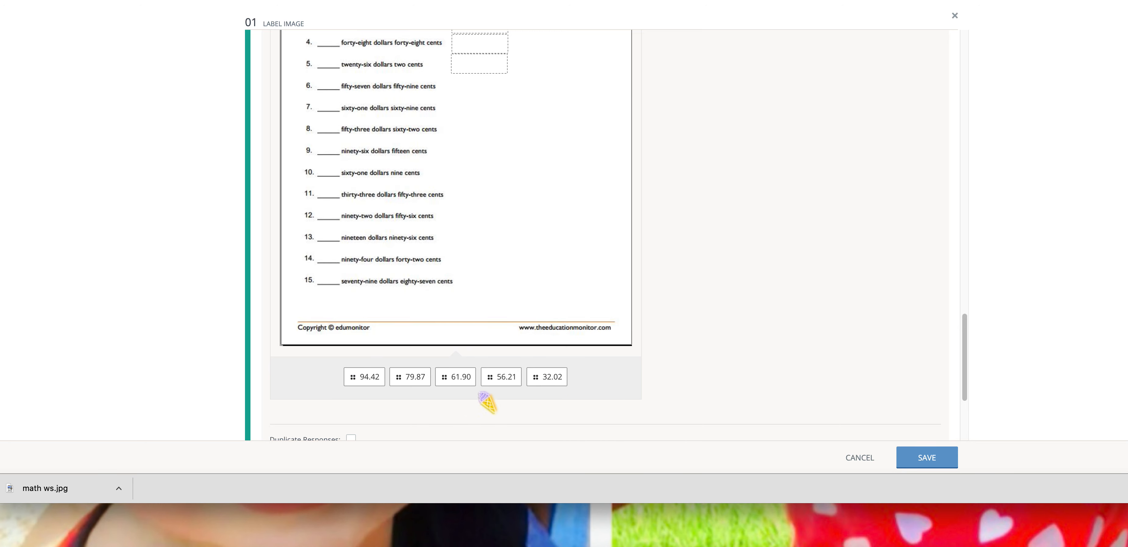
pyautogui.click(547, 378)
pyautogui.moveTo(547, 378); pyautogui.dragTo(480, 66)
pyautogui.scroll(1, 539, 228)
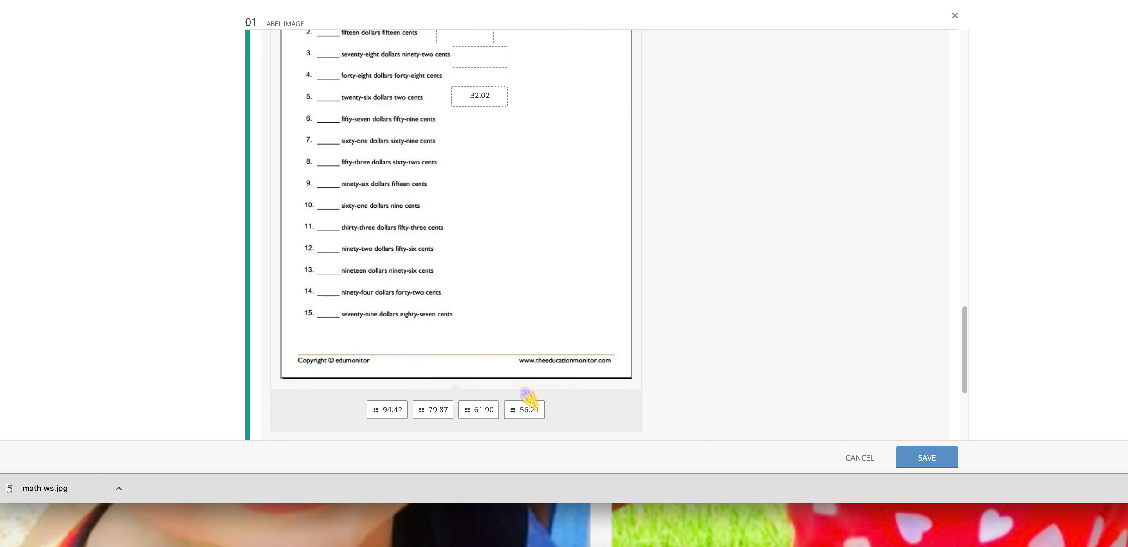
pyautogui.moveTo(524, 407); pyautogui.dragTo(480, 77)
pyautogui.scroll(-5, 584, 297)
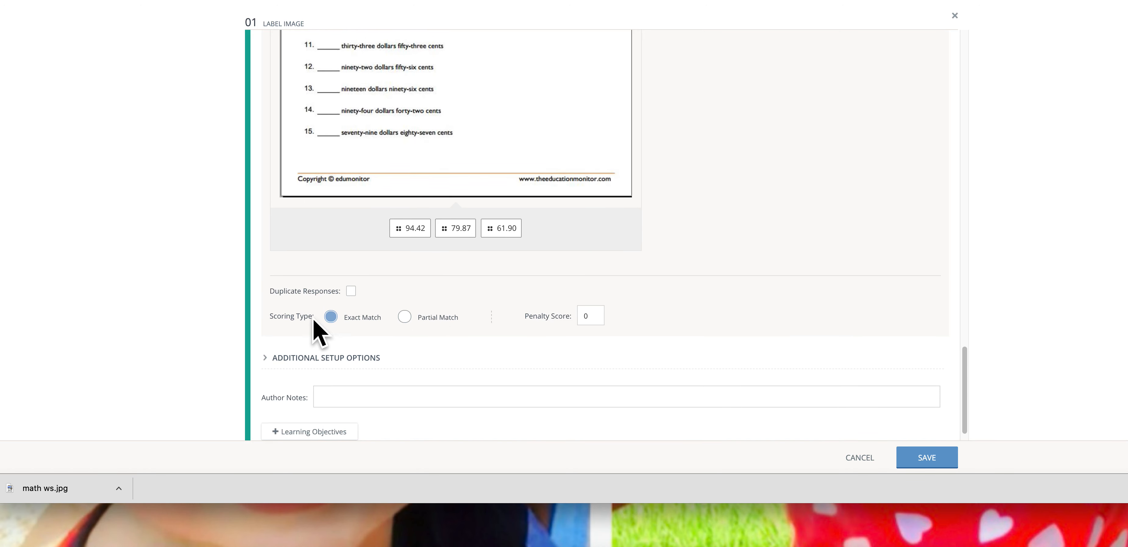
# Set the question's scoring type to Partial Match and review the question setup back up to its title
pyautogui.click(331, 320)
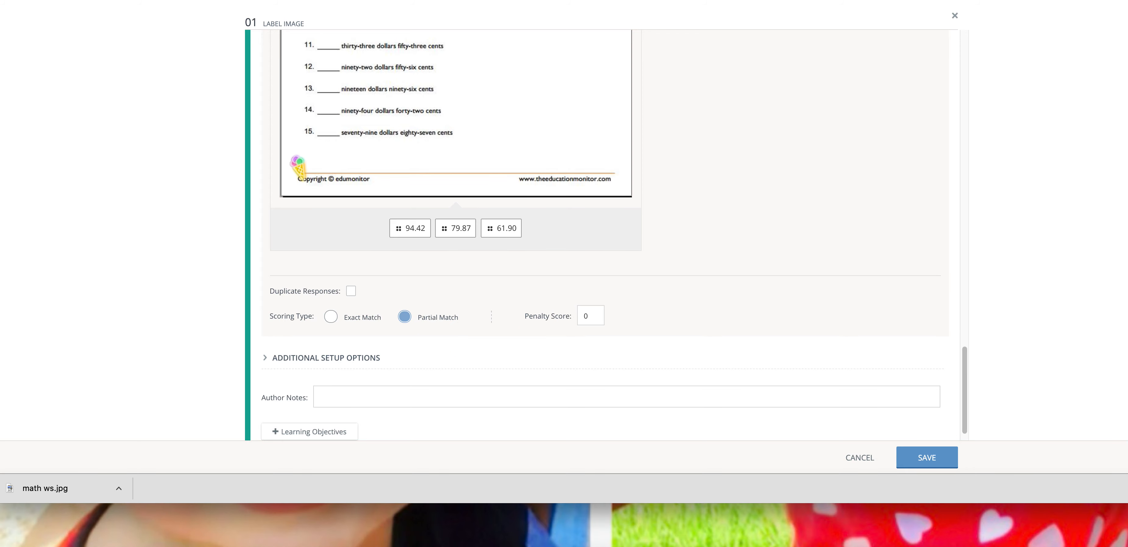
pyautogui.scroll(10, 453, 314)
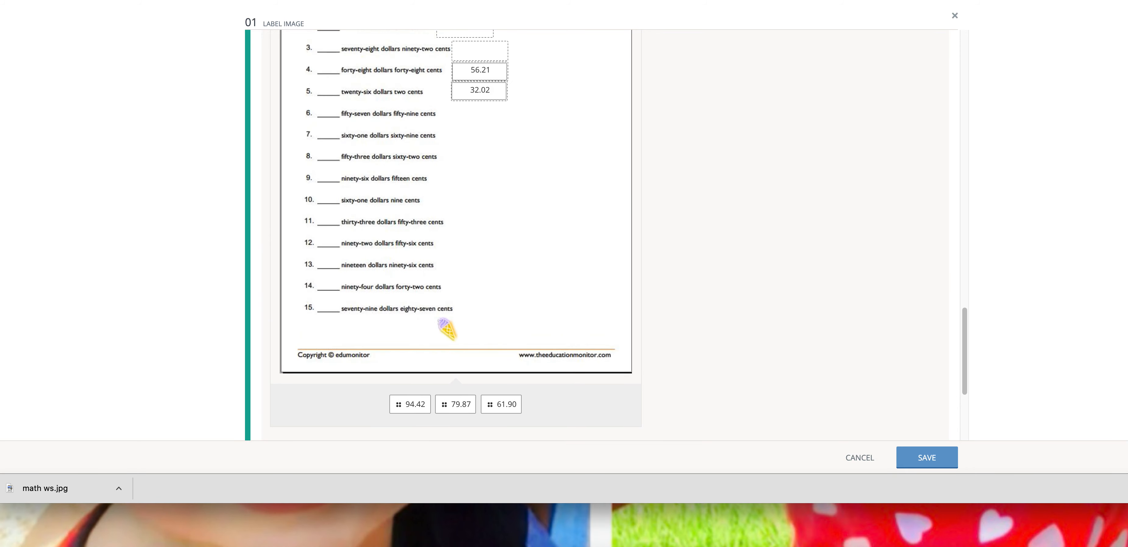
pyautogui.scroll(1, 441, 326)
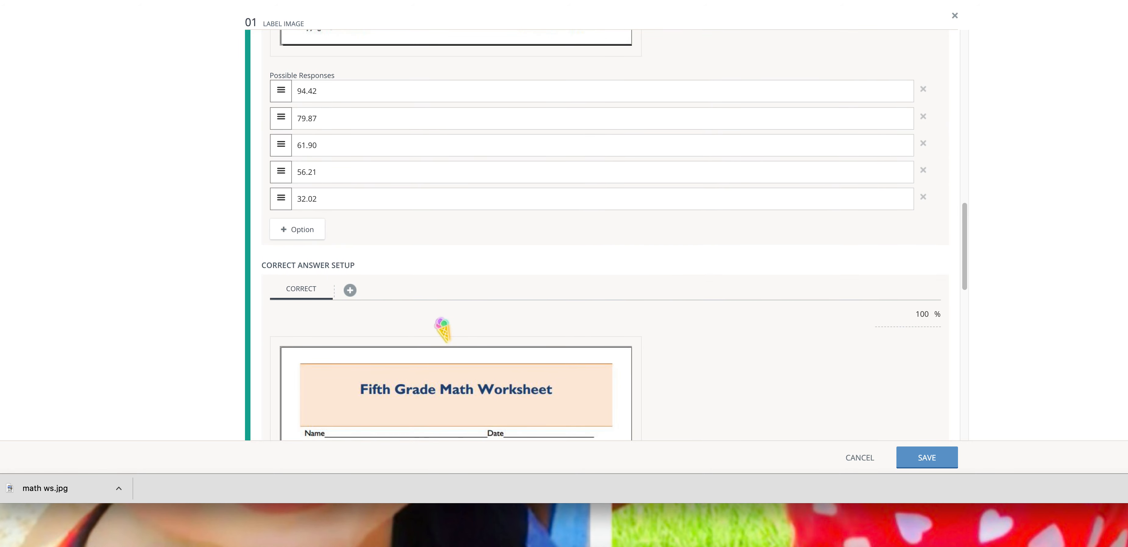
pyautogui.scroll(15, 447, 328)
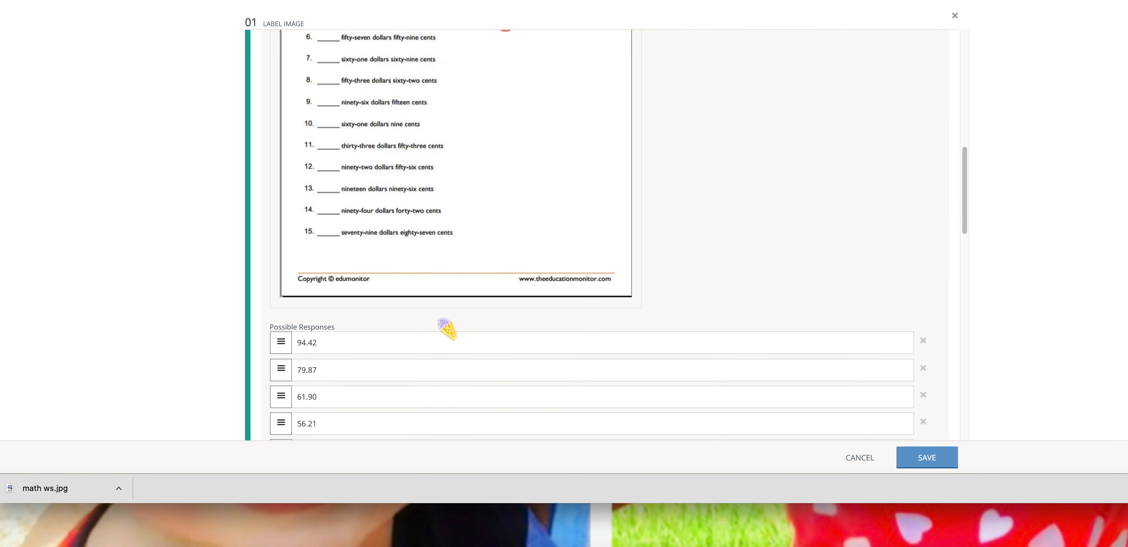
pyautogui.scroll(4, 443, 322)
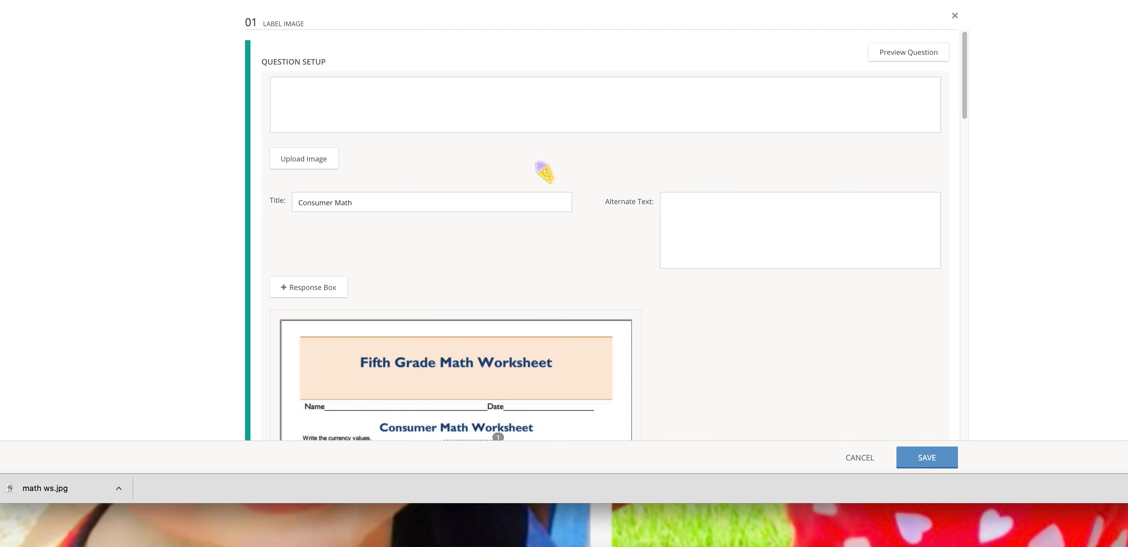
# In the correct answer setup, assign 61.90 to the box for item 2, 79.87 to item 1 and 94.42 to item 3
pyautogui.scroll(-20, 542, 172)
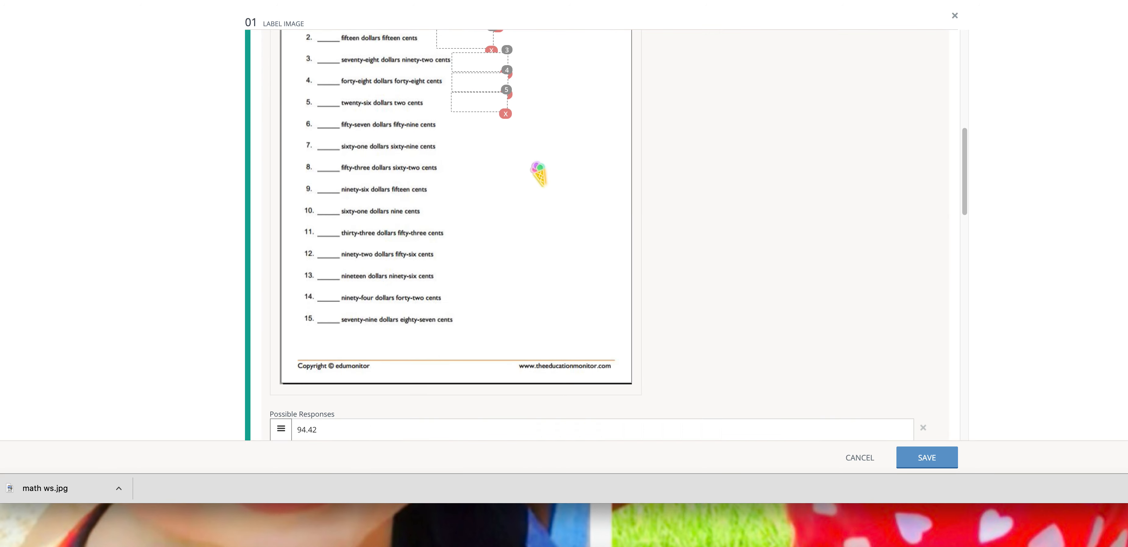
pyautogui.scroll(-8, 539, 173)
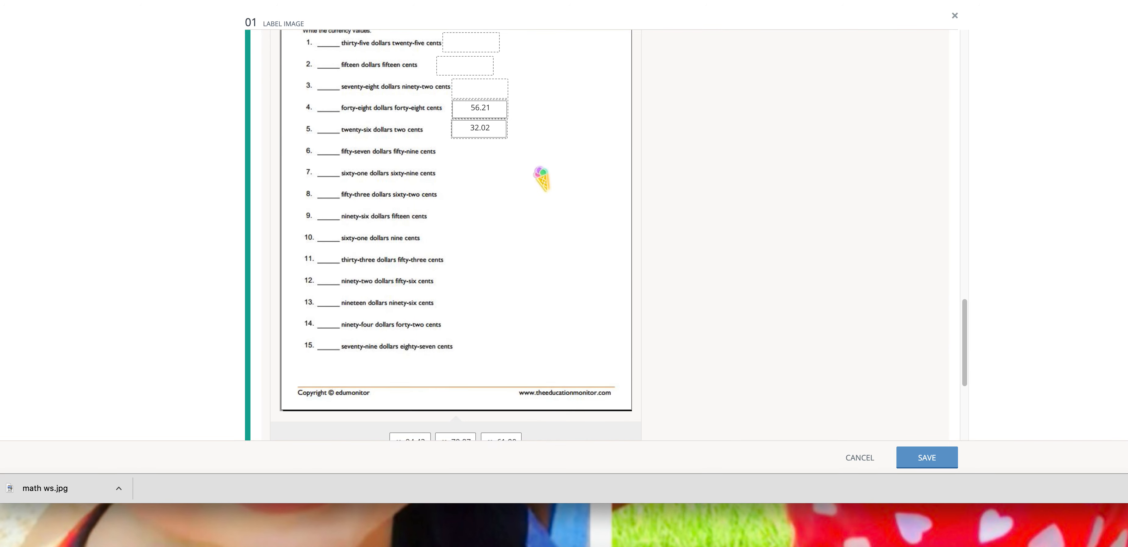
pyautogui.moveTo(504, 328); pyautogui.dragTo(474, 198)
pyautogui.scroll(6, 499, 178)
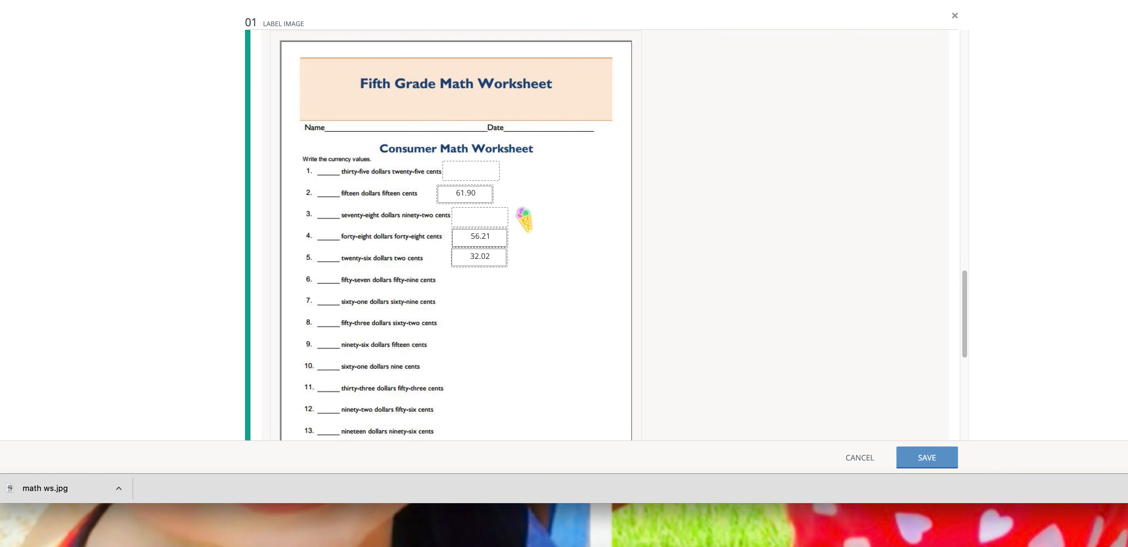
pyautogui.scroll(-10, 524, 218)
pyautogui.moveTo(488, 247); pyautogui.dragTo(474, 233)
pyautogui.scroll(-5, 484, 241)
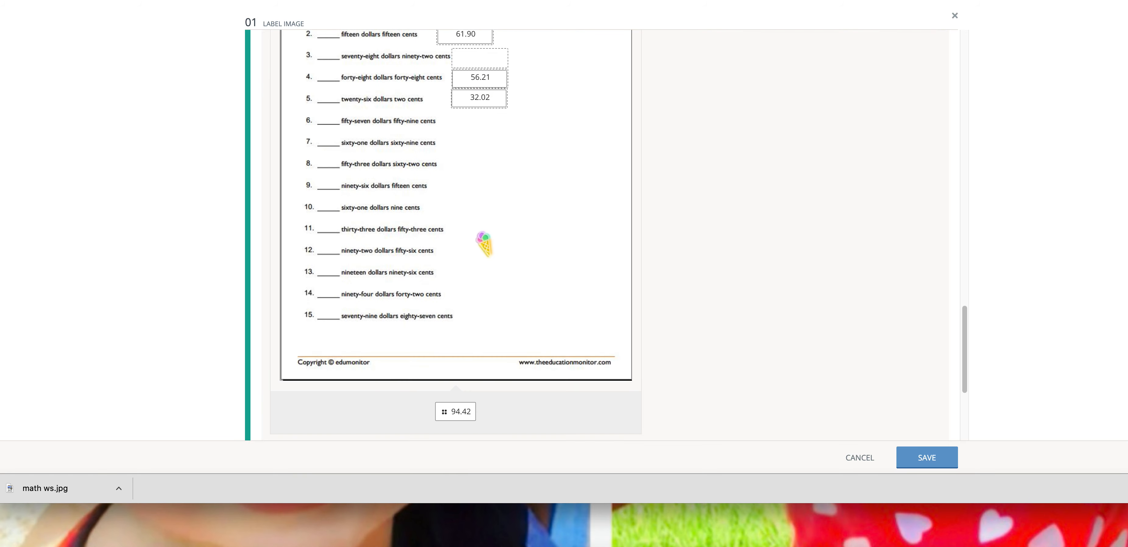
pyautogui.moveTo(454, 391); pyautogui.dragTo(482, 255)
pyautogui.moveTo(494, 289); pyautogui.dragTo(488, 326)
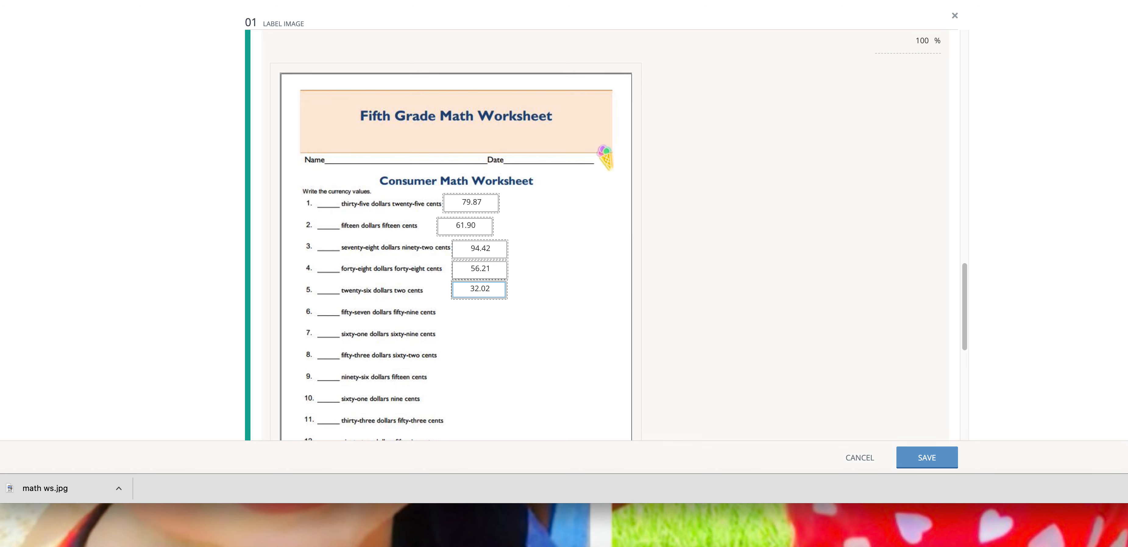
# Open the learning objectives alignment for the question and expand State Standards, Texas, Essential Knowledge and Skills
pyautogui.scroll(-1, 543, 192)
pyautogui.scroll(-10, 543, 191)
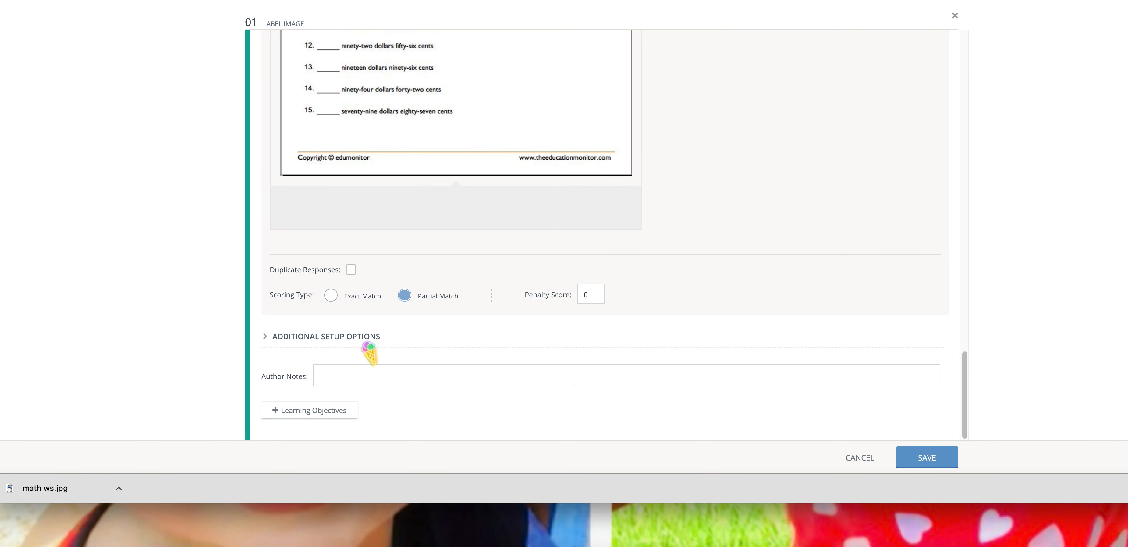
pyautogui.click(316, 411)
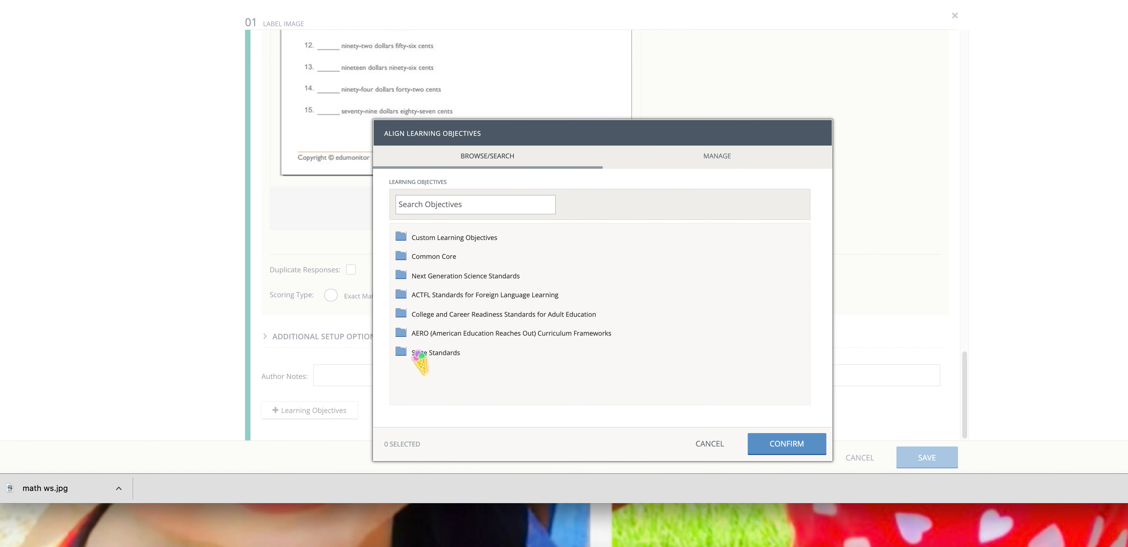
pyautogui.click(451, 353)
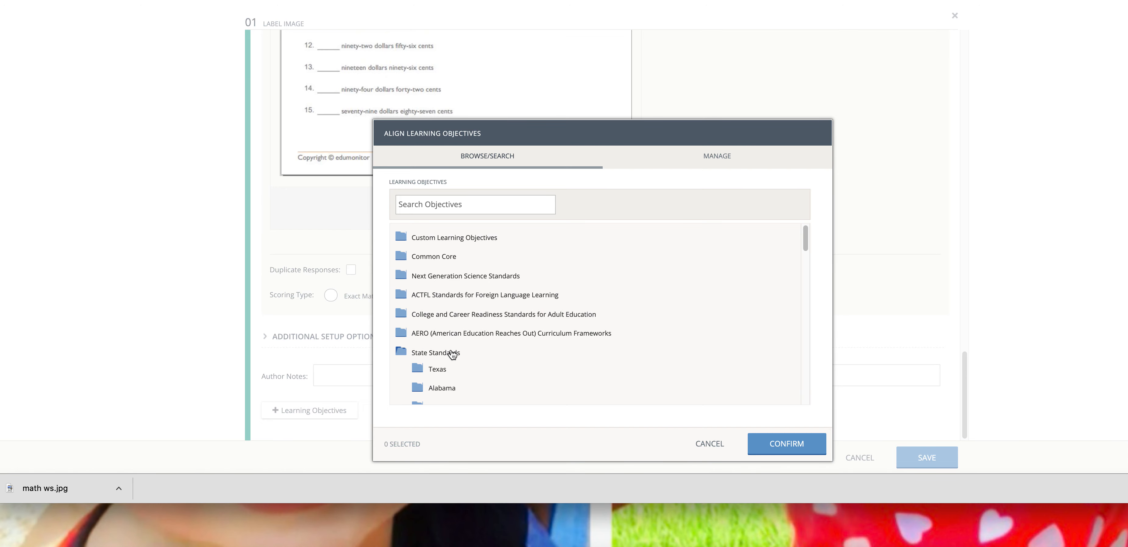
pyautogui.click(443, 372)
pyautogui.scroll(-1, 471, 369)
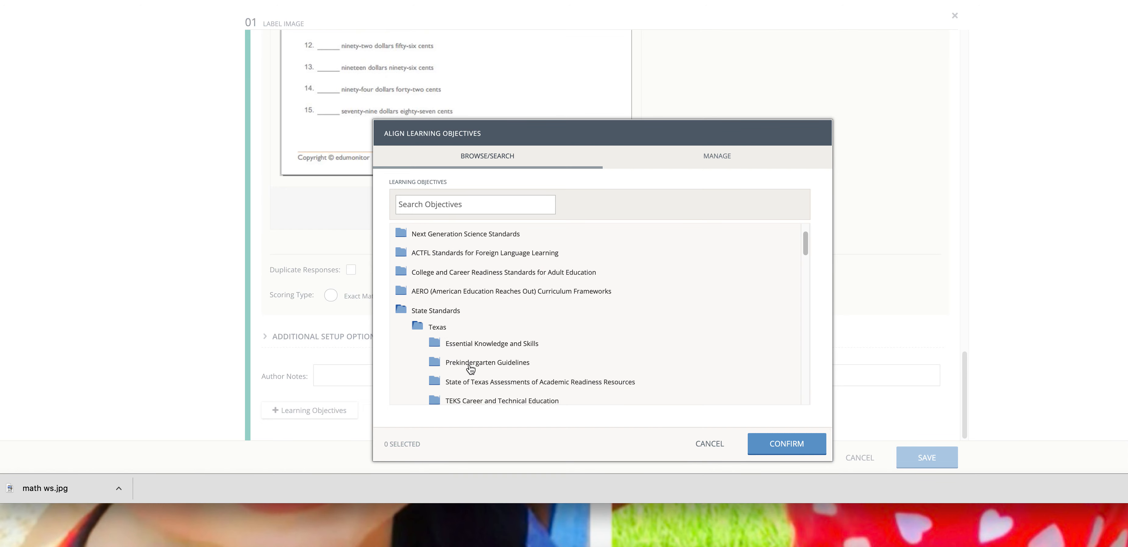
pyautogui.click(500, 346)
pyautogui.scroll(-1, 548, 365)
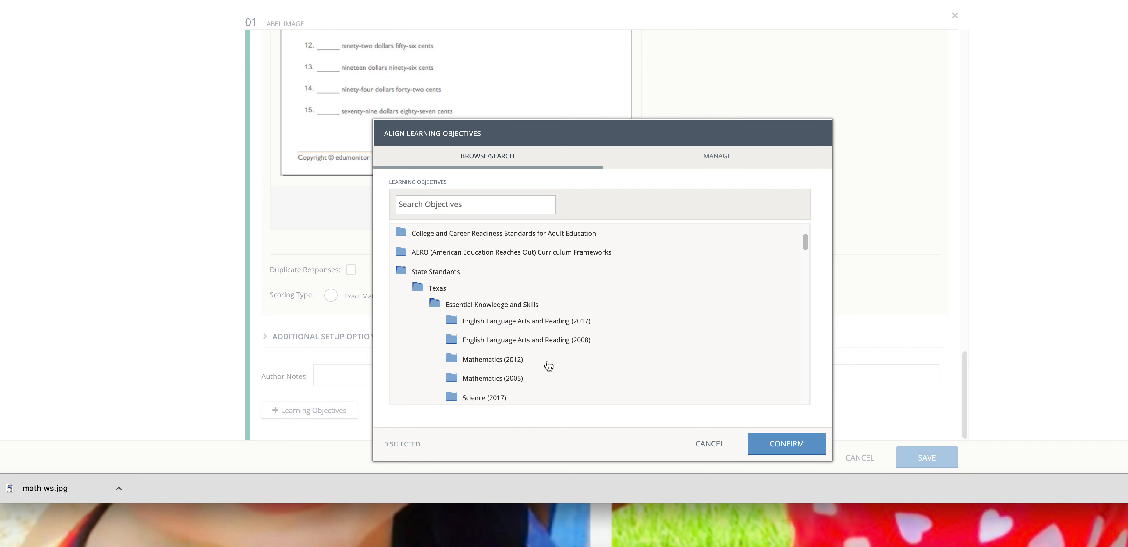
# Align the question with objective MA.5.2.A, found under Mathematics (2012), Grade 5, MA.5.2
pyautogui.click(497, 360)
pyautogui.scroll(-2, 500, 381)
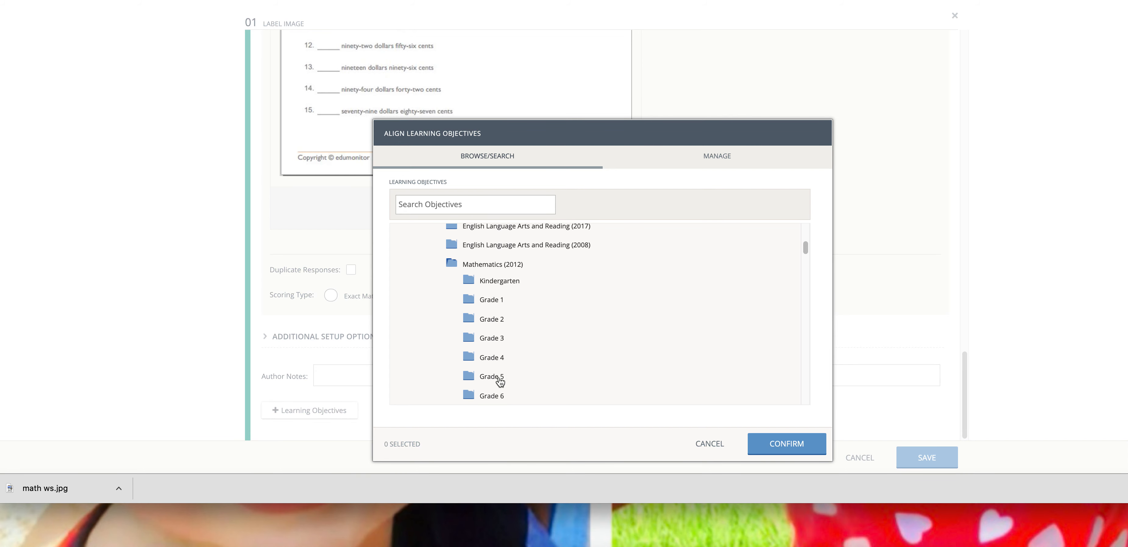
pyautogui.click(501, 380)
pyautogui.scroll(-2, 552, 361)
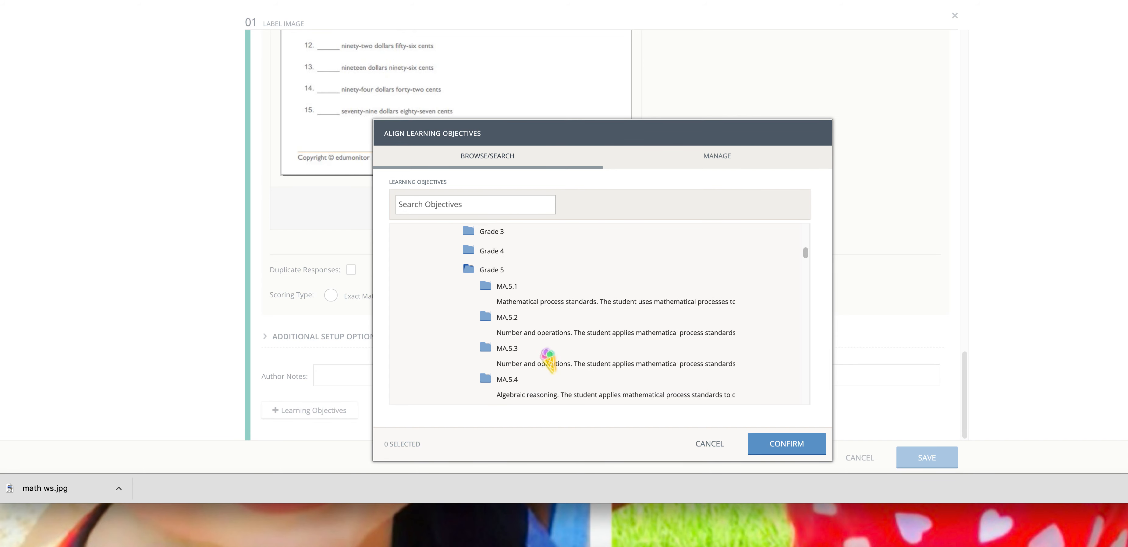
pyautogui.click(550, 331)
pyautogui.click(590, 350)
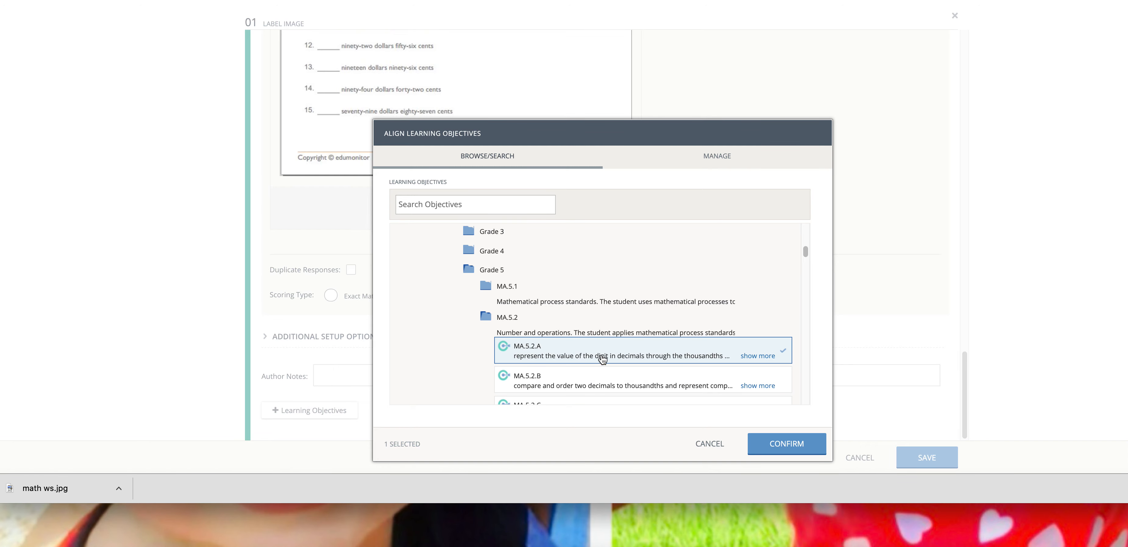
pyautogui.click(787, 443)
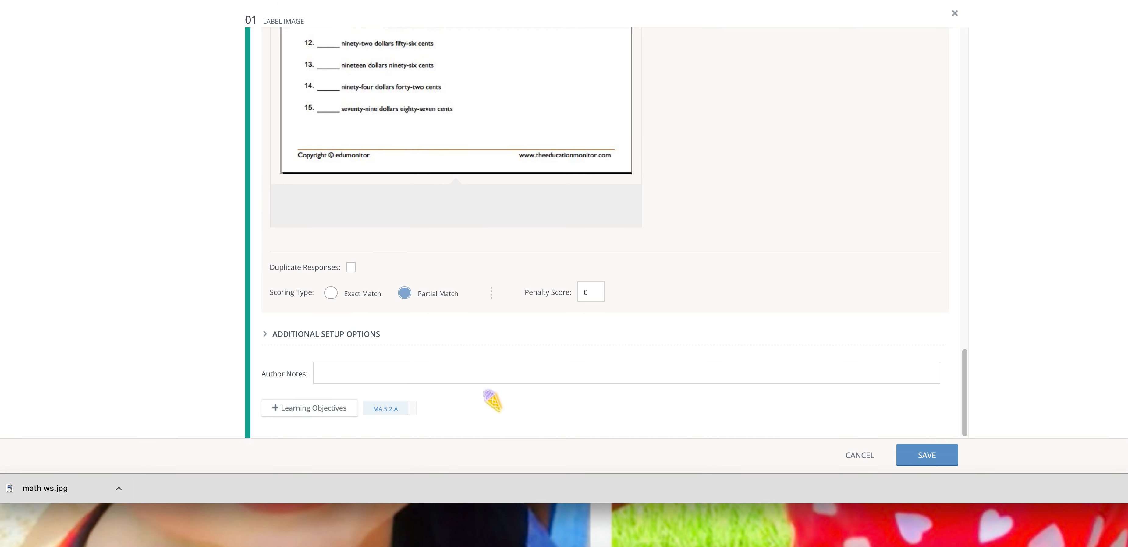
pyautogui.moveTo(385, 420)
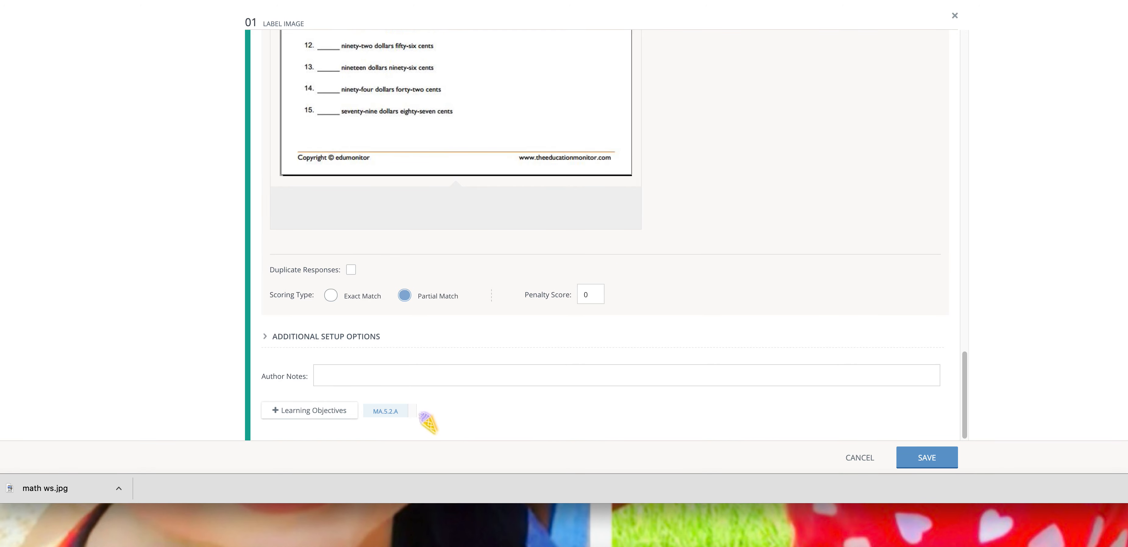
# Save the Label Image question and set its points to 15
pyautogui.click(927, 460)
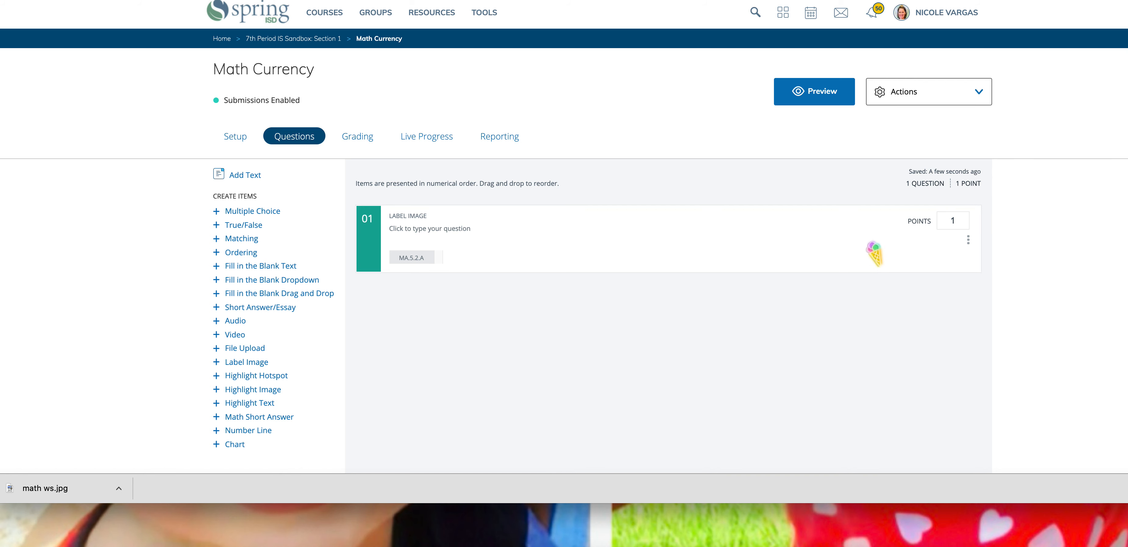
pyautogui.click(953, 220)
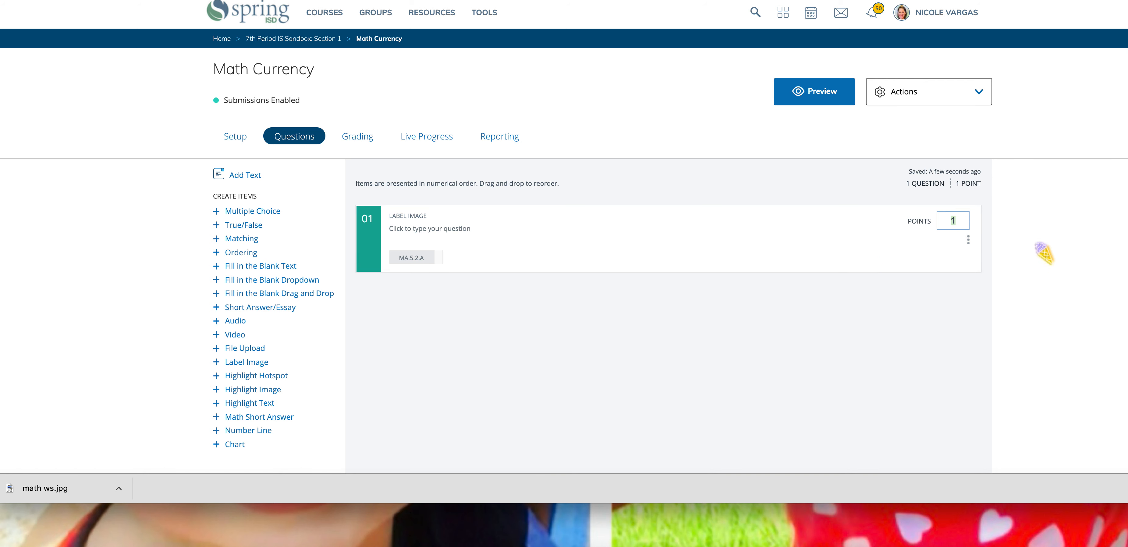
pyautogui.write('15')
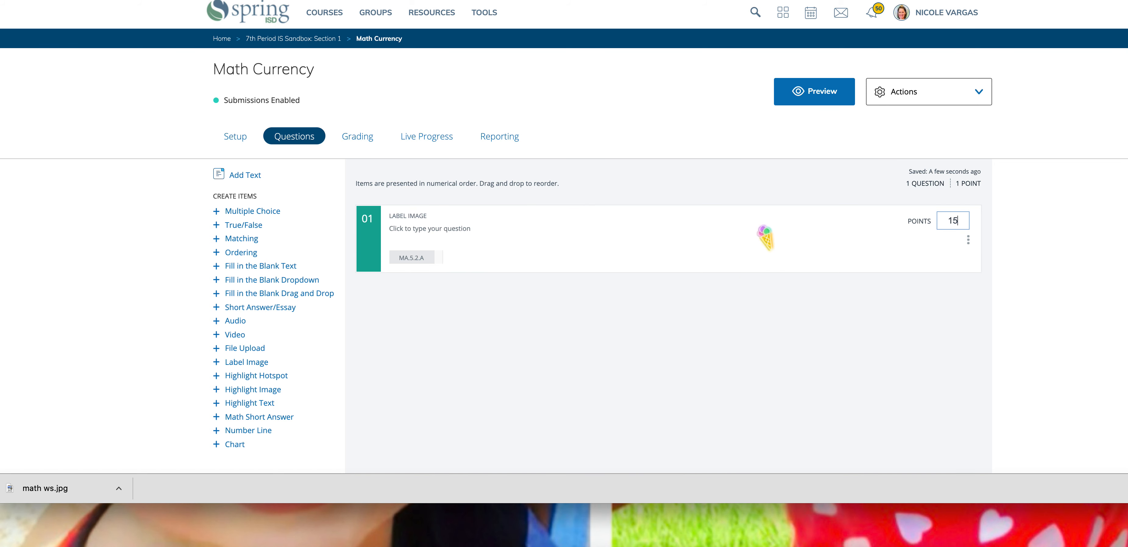
# Open the student preview of the Math Currency assessment and start a new attempt
pyautogui.scroll(-2, 617, 327)
pyautogui.scroll(-2, 617, 327)
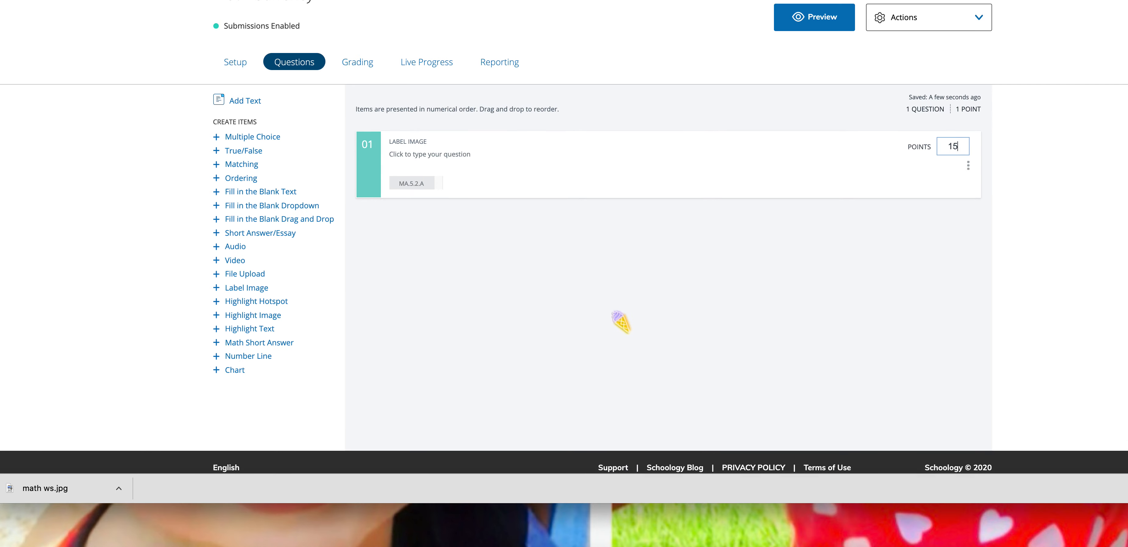
pyautogui.scroll(2, 617, 327)
pyautogui.click(820, 59)
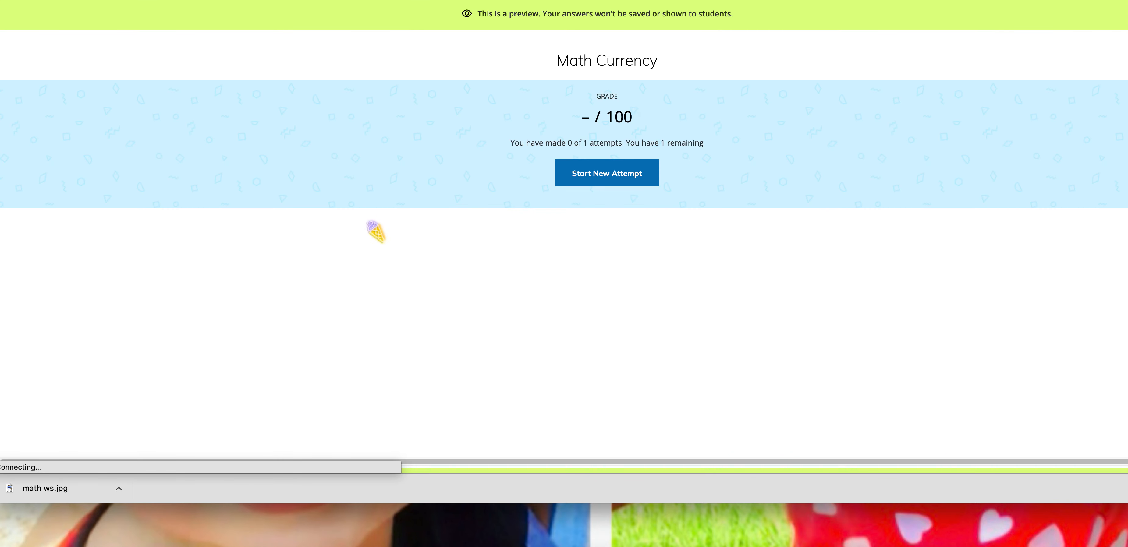
pyautogui.click(597, 177)
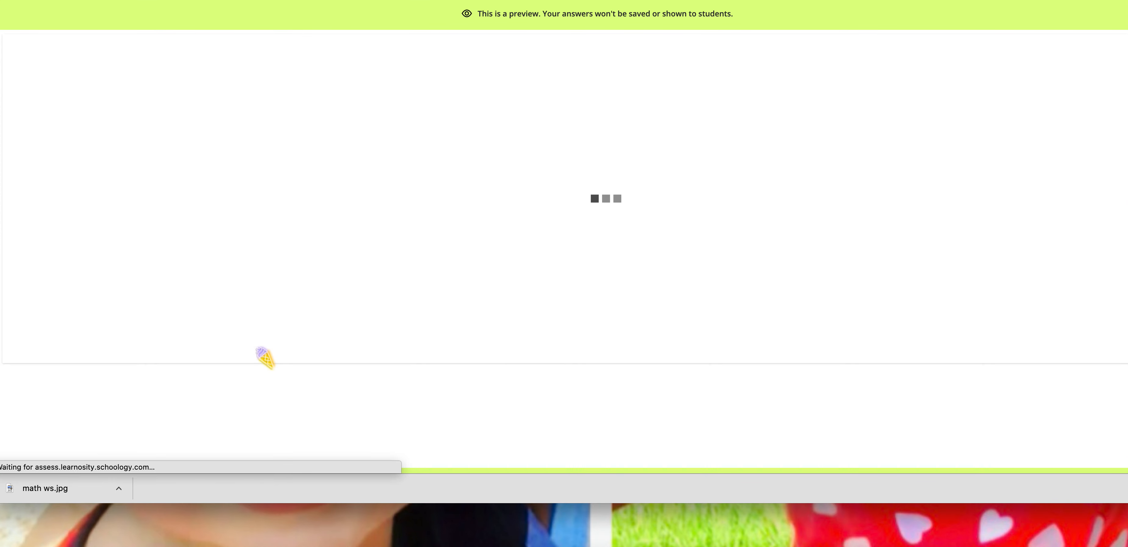
# Examine the worksheet's response boxes and draggable responses in the assessment preview
pyautogui.scroll(-5, 259, 350)
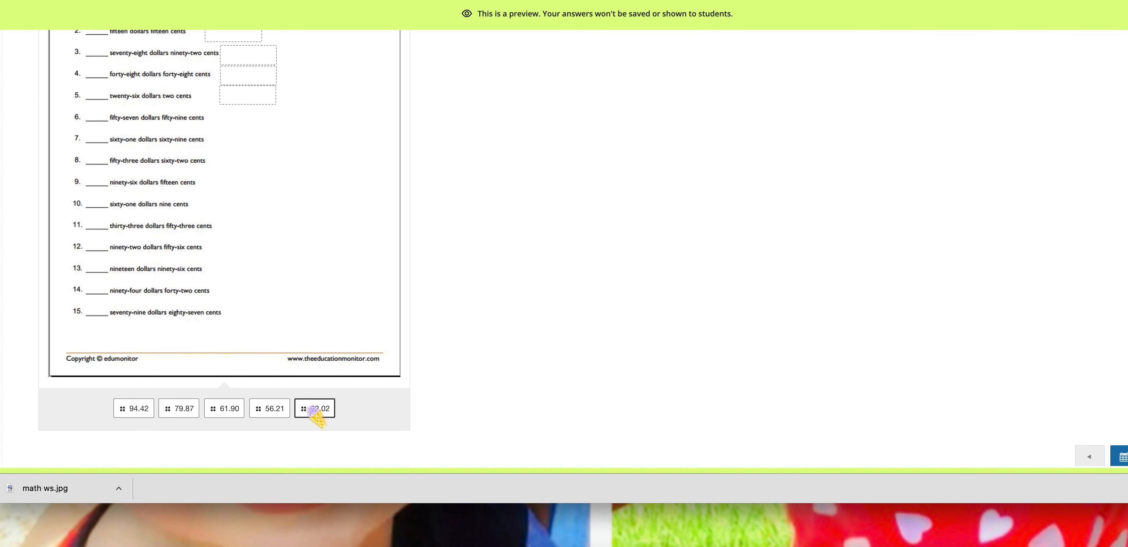
pyautogui.scroll(1, 237, 248)
pyautogui.scroll(3, 237, 249)
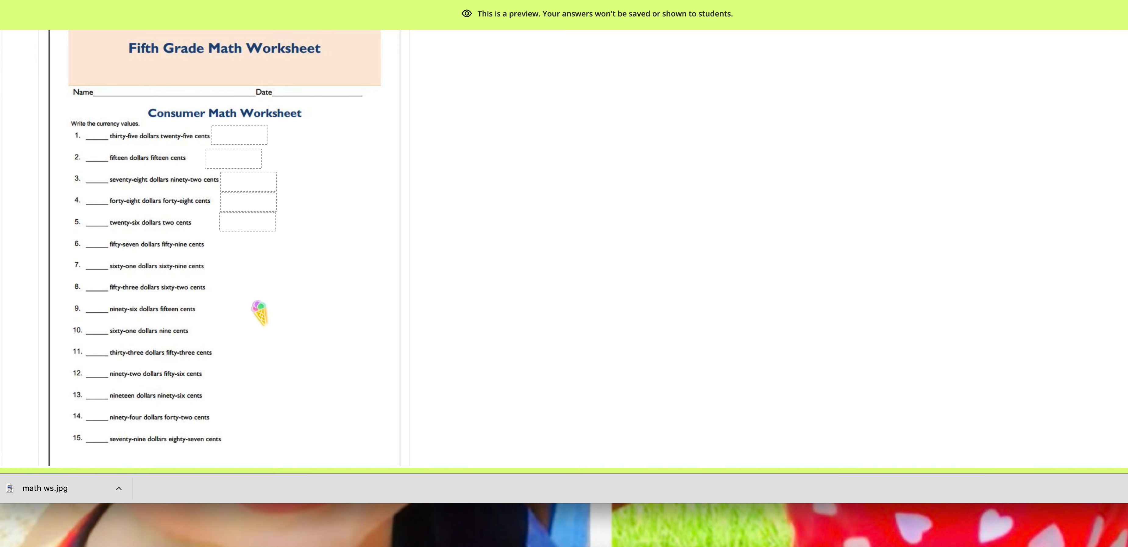
pyautogui.scroll(3, 424, 324)
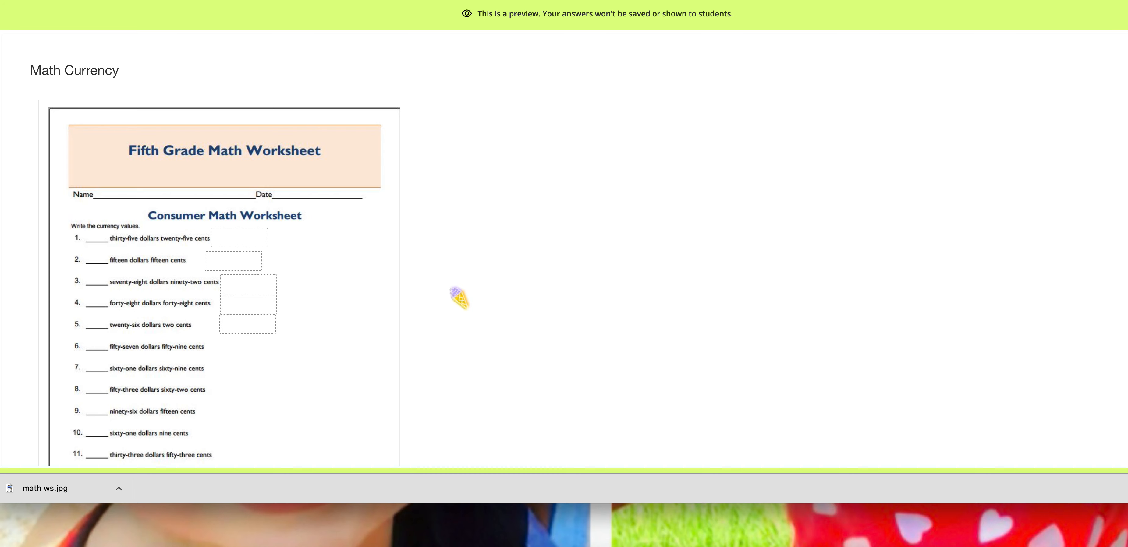
pyautogui.scroll(-4, 458, 298)
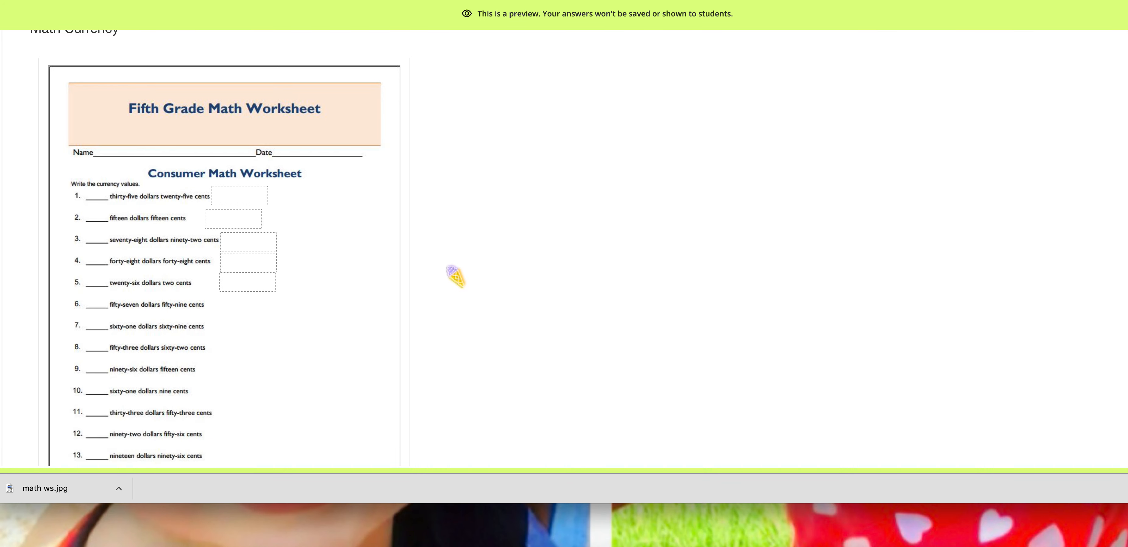